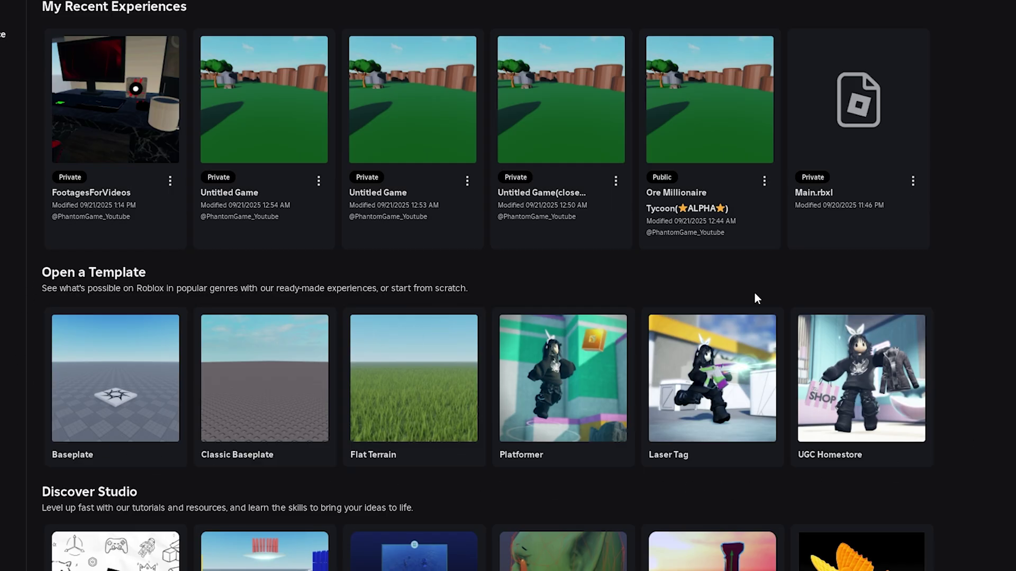
# Create a new place from the Baseplate template.
pyautogui.click(143, 341)
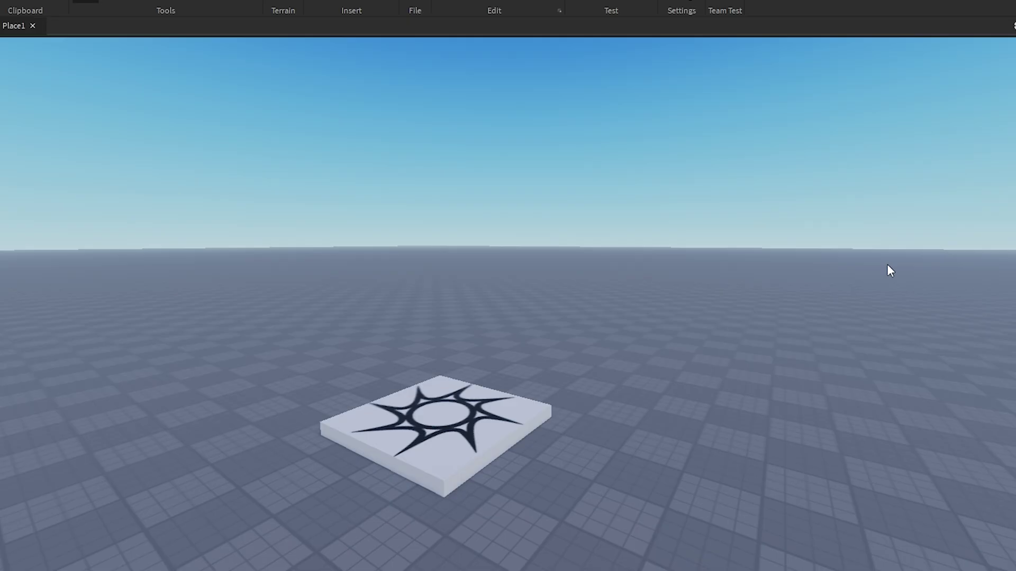
# Explore the baseplate and its spawn platform from different distances, sideways positions and viewing angles.
pyautogui.scroll(5, 887, 264)
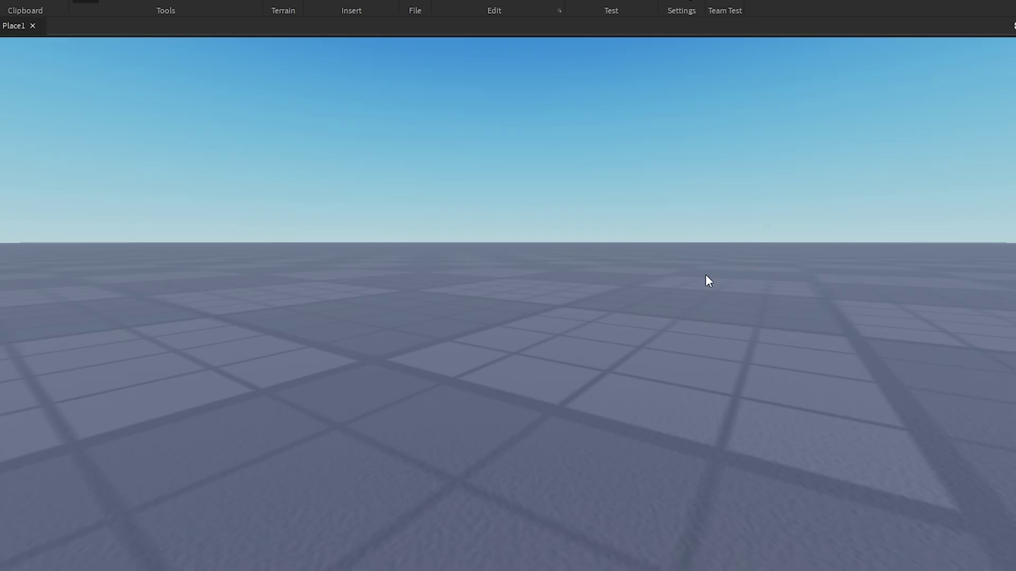
pyautogui.scroll(-5, 709, 281)
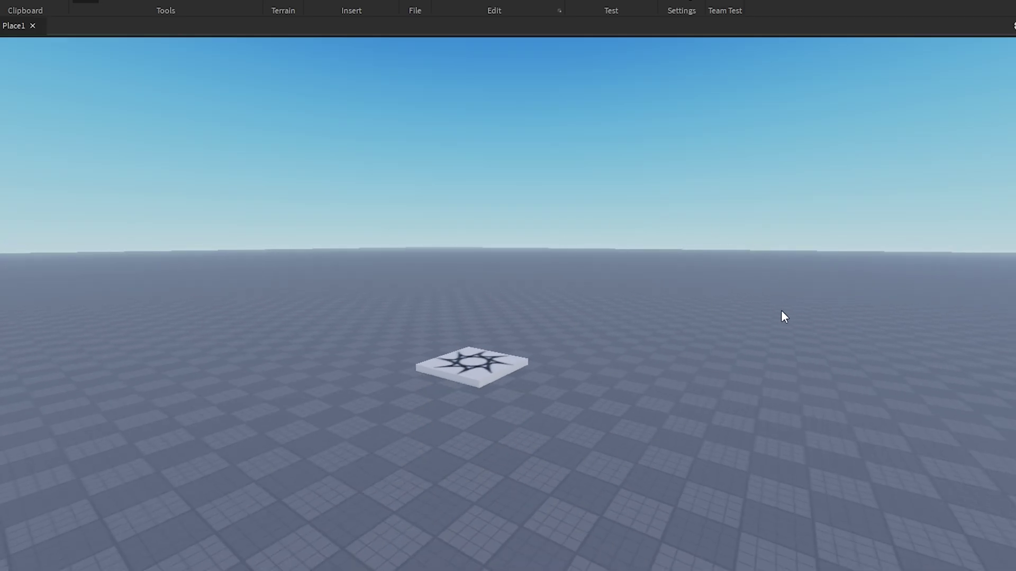
pyautogui.press('a')
pyautogui.press('d')
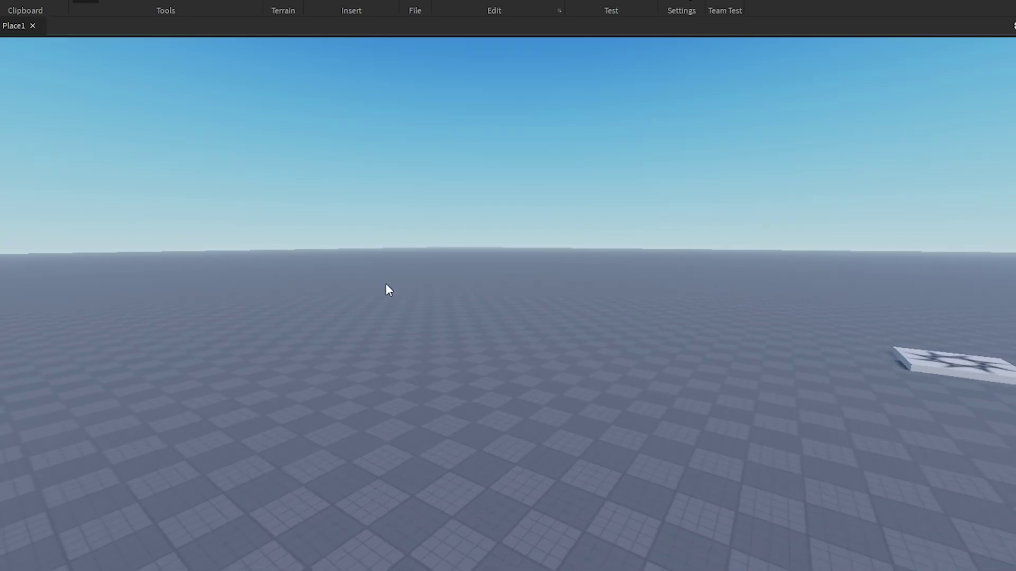
pyautogui.press('d')
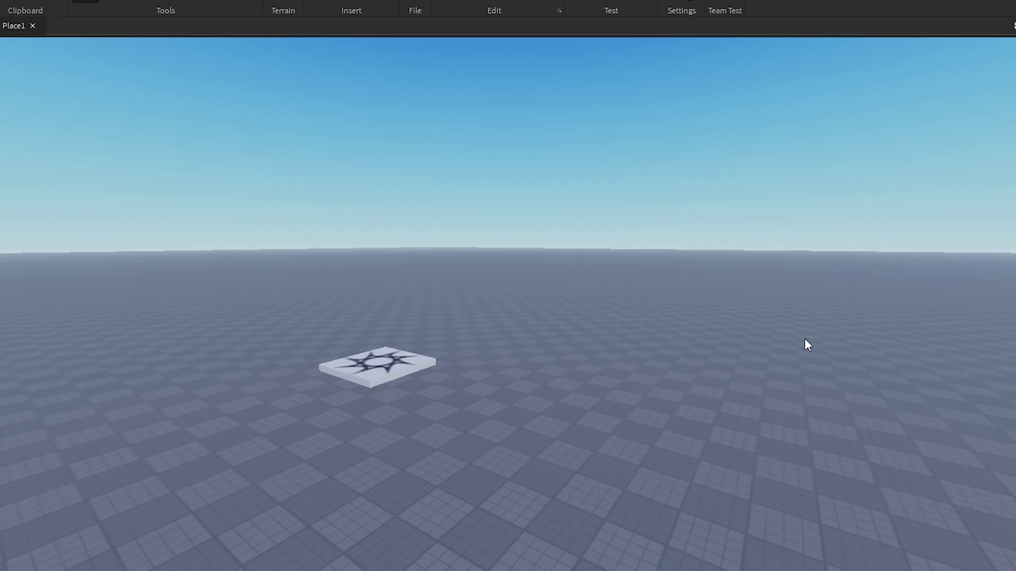
pyautogui.moveTo(811, 347); pyautogui.dragTo(840, 345, button='right')
pyautogui.press('w')
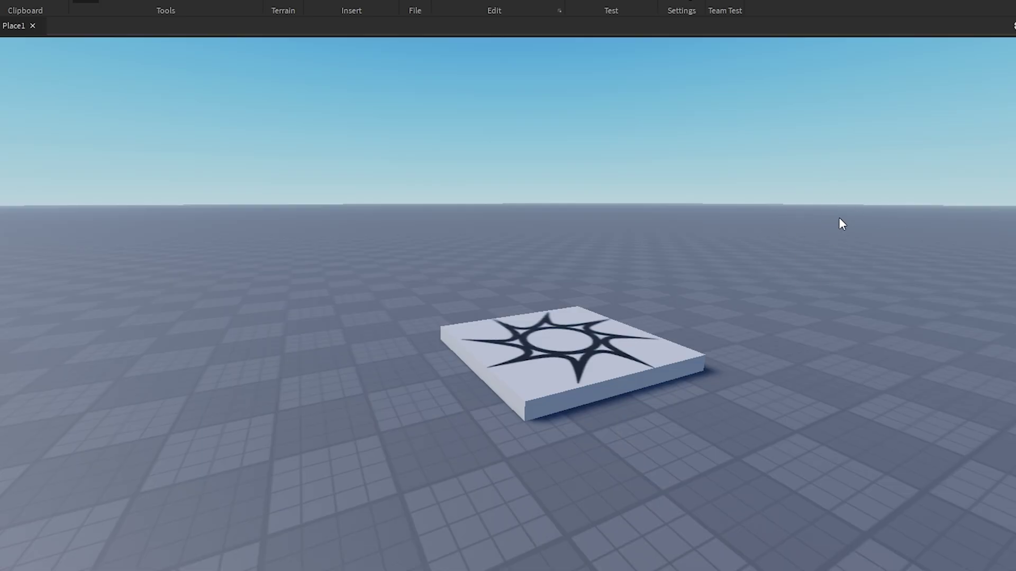
pyautogui.scroll(10, 531, 304)
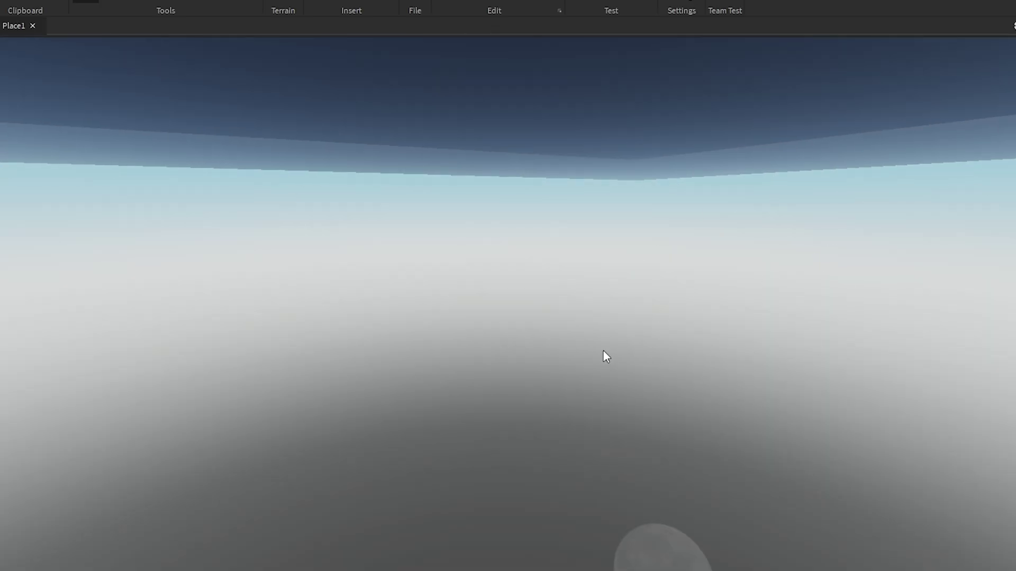
pyautogui.scroll(-10, 674, 167)
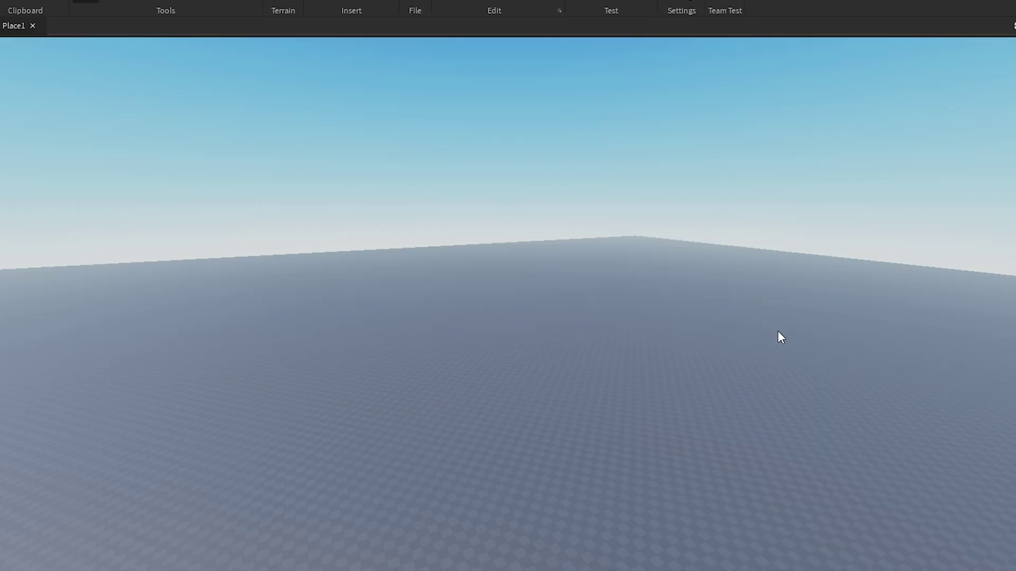
pyautogui.scroll(10, 778, 331)
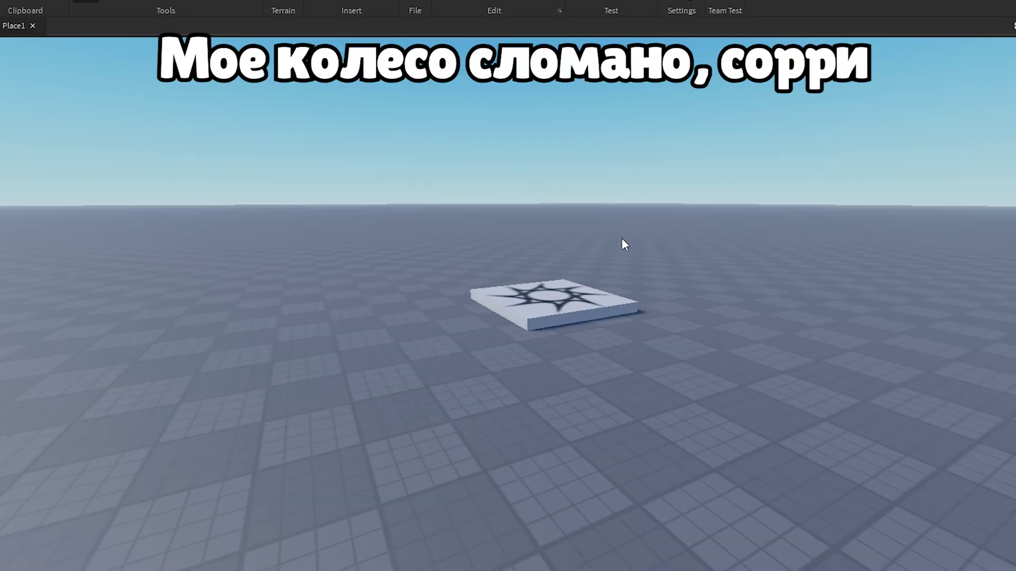
pyautogui.scroll(4, 621, 239)
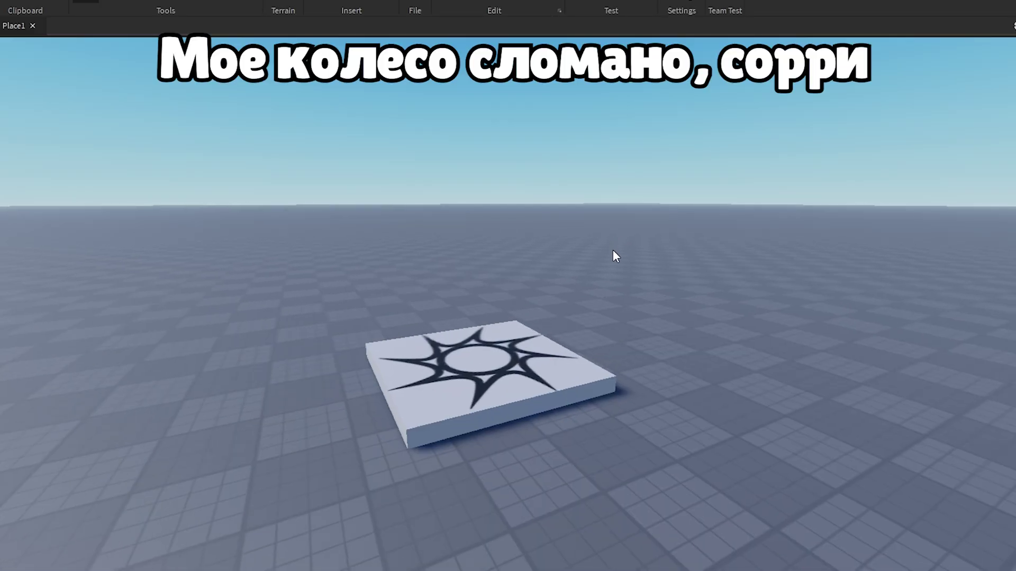
pyautogui.scroll(-2, 617, 251)
pyautogui.moveTo(614, 242); pyautogui.dragTo(629, 237, button='middle')
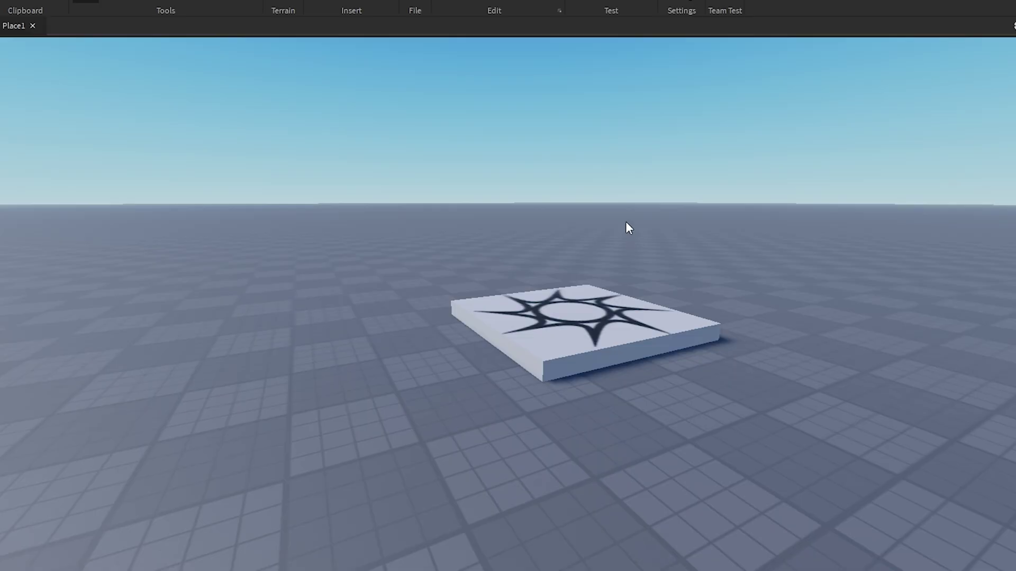
pyautogui.scroll(-2, 626, 222)
pyautogui.scroll(4, 650, 218)
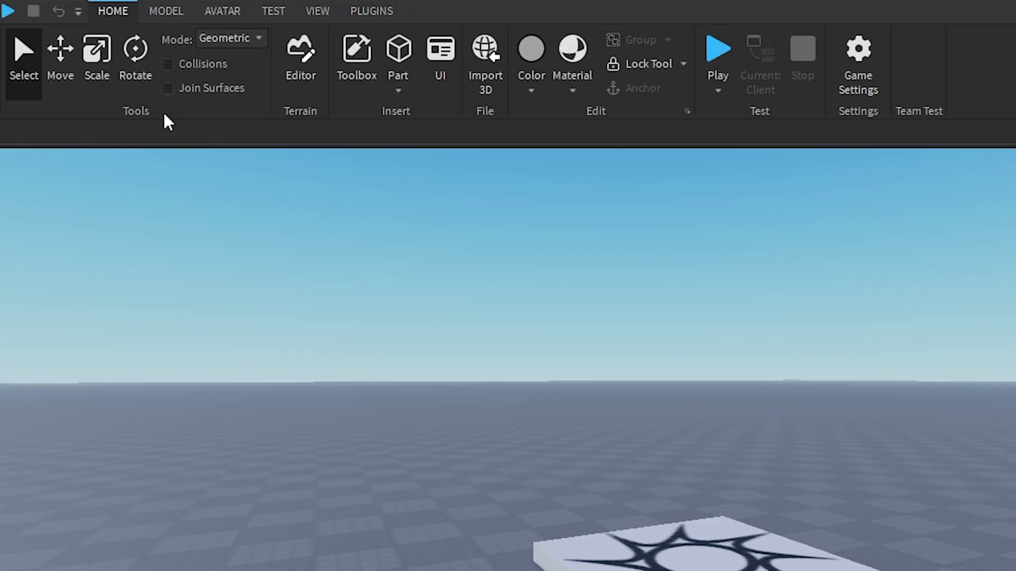
pyautogui.click(159, 10)
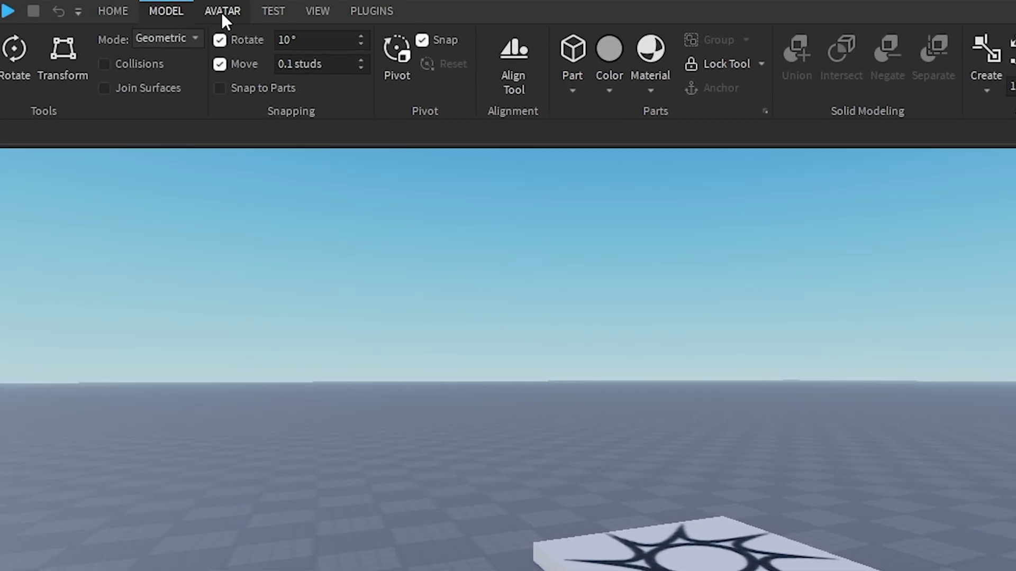
pyautogui.click(221, 12)
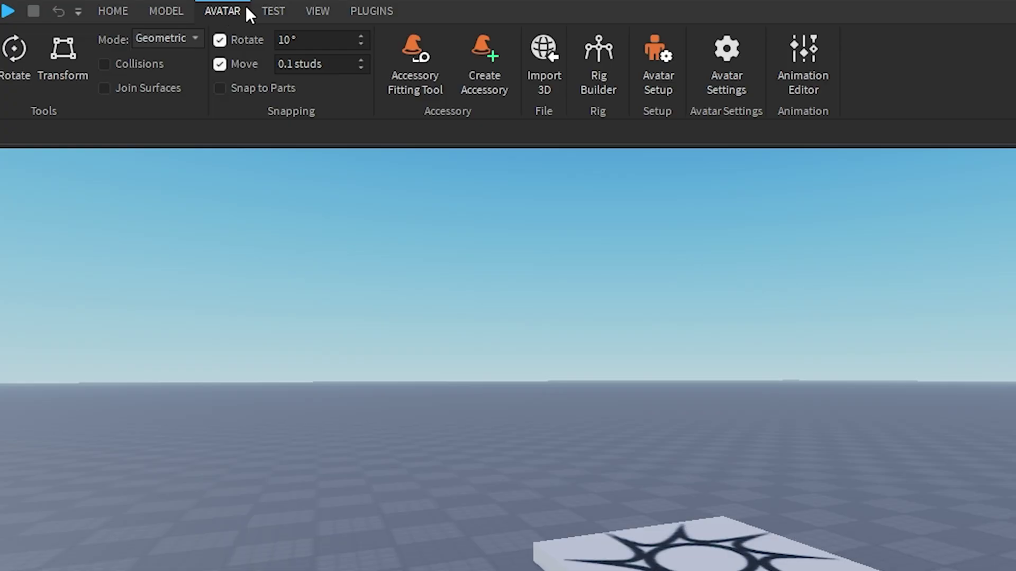
pyautogui.click(280, 11)
pyautogui.click(313, 13)
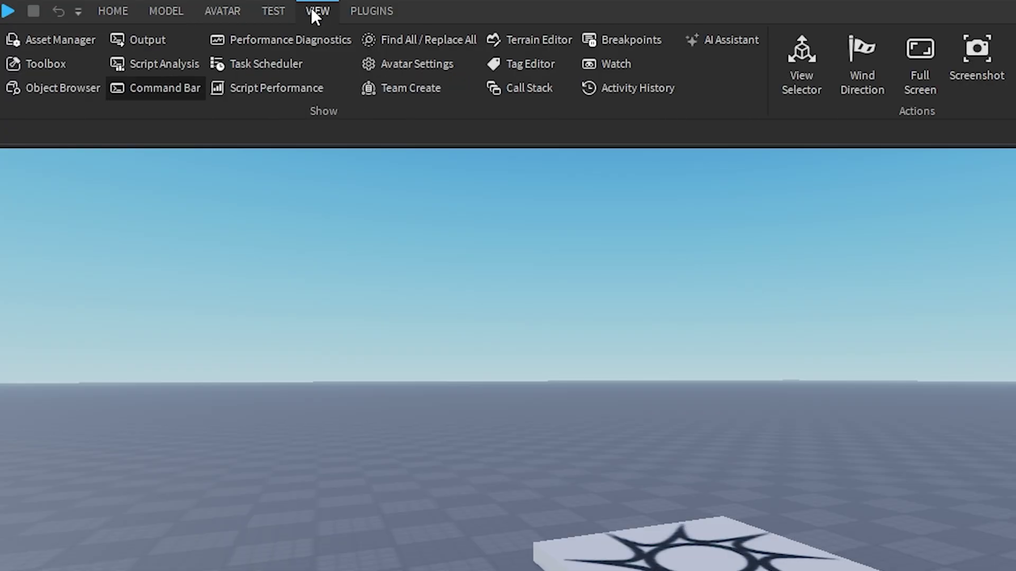
pyautogui.click(376, 11)
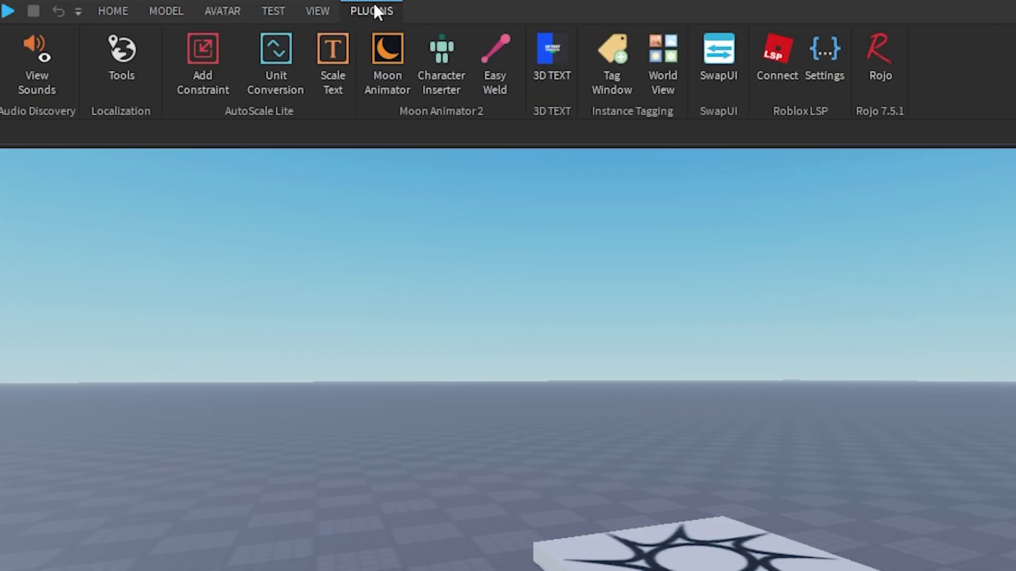
pyautogui.click(108, 11)
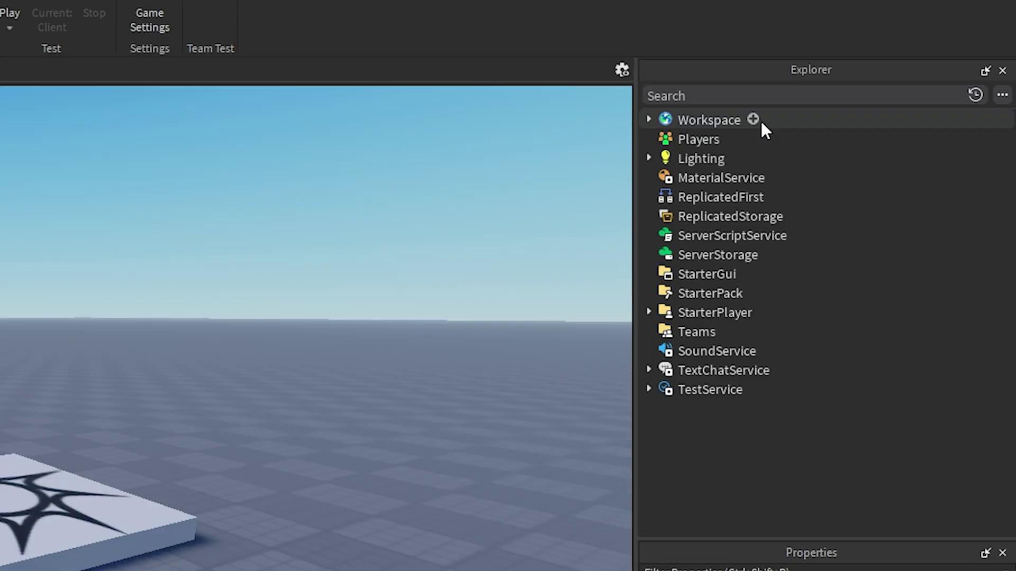
# Expand Workspace with its SpawnLocation and Baseplate contents, and look through the properties of Workspace.
pyautogui.click(650, 119)
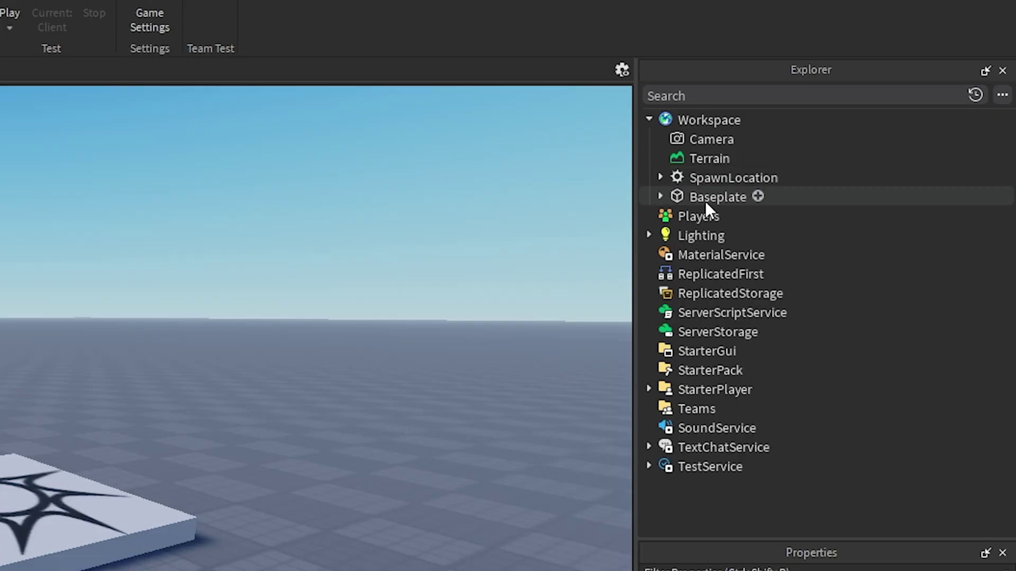
pyautogui.click(661, 197)
pyautogui.click(660, 178)
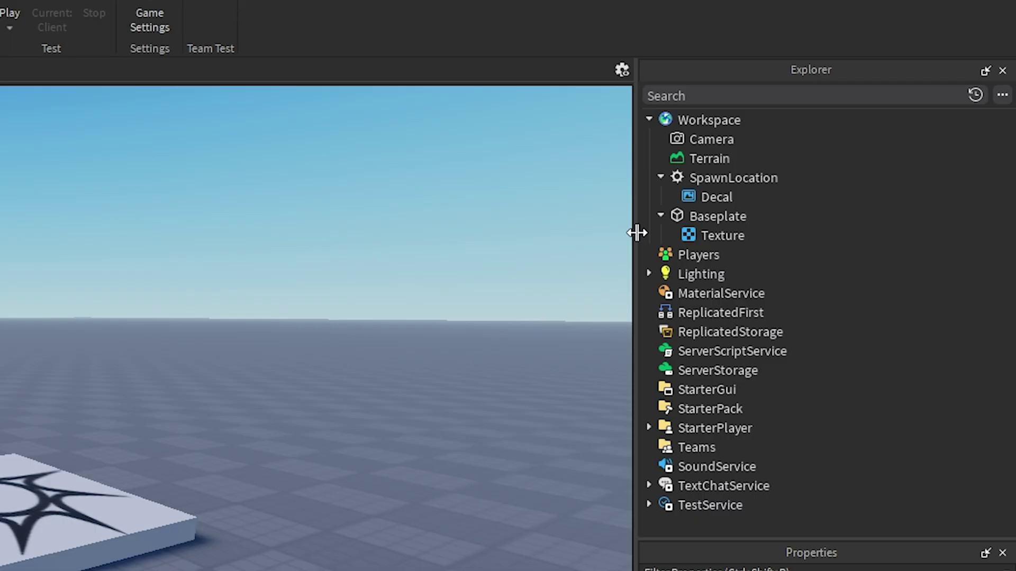
pyautogui.click(688, 122)
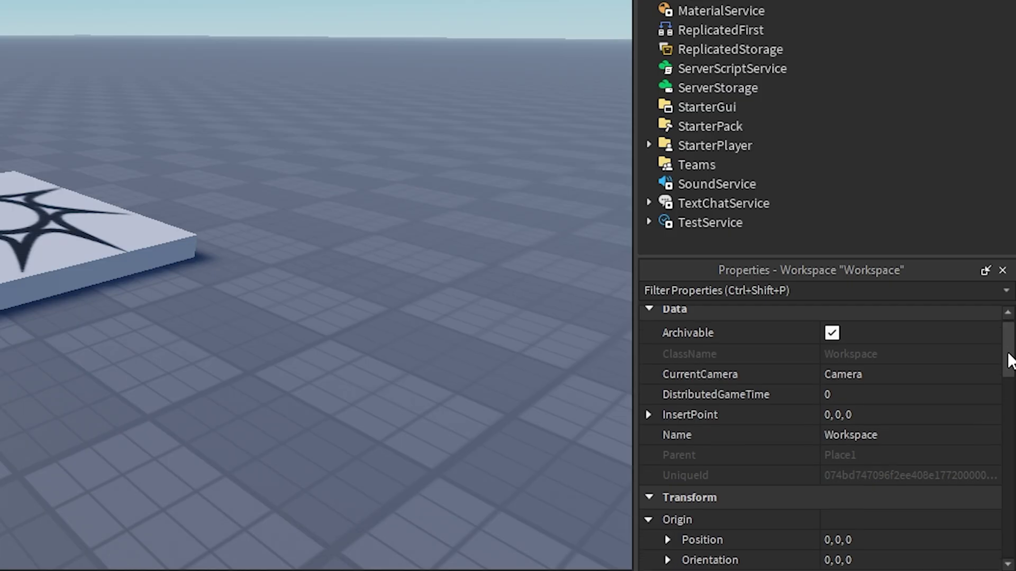
pyautogui.moveTo(1008, 356); pyautogui.dragTo(1010, 451)
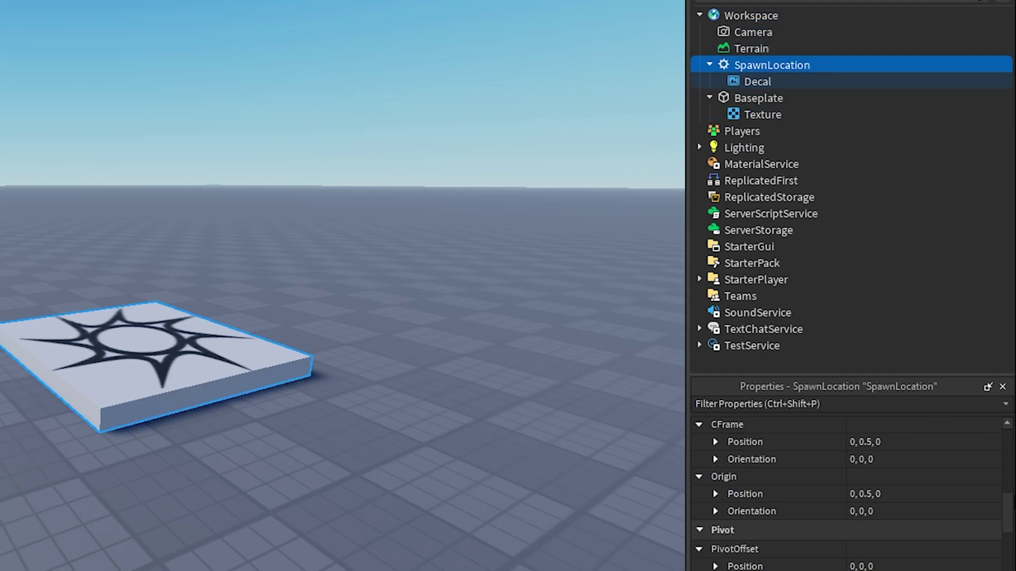
# Set the SpawnLocation's color to the dark blue basic color [0, 85, 127] and deselect the platform.
pyautogui.moveTo(1007, 512); pyautogui.dragTo(1010, 423)
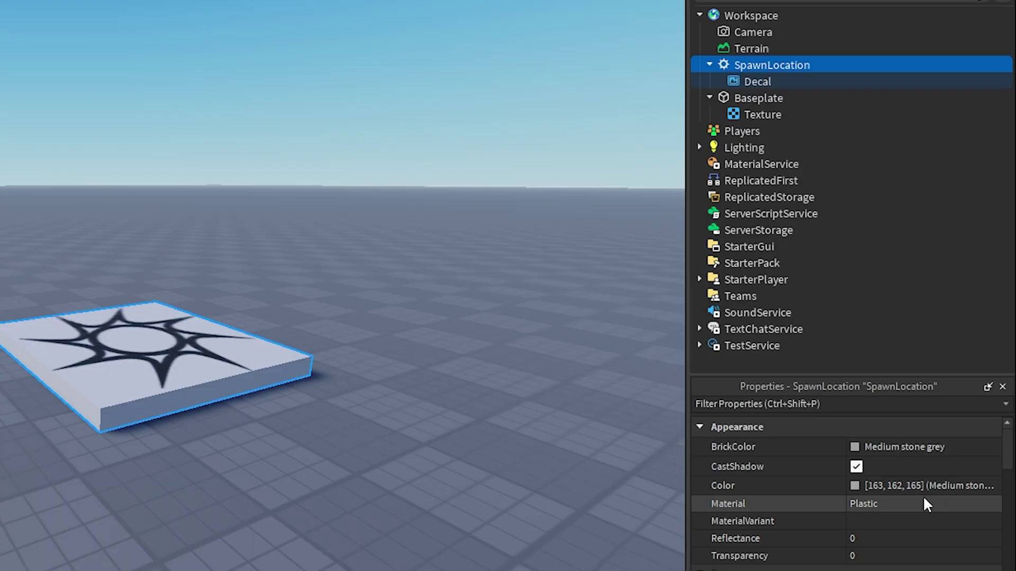
pyautogui.click(857, 485)
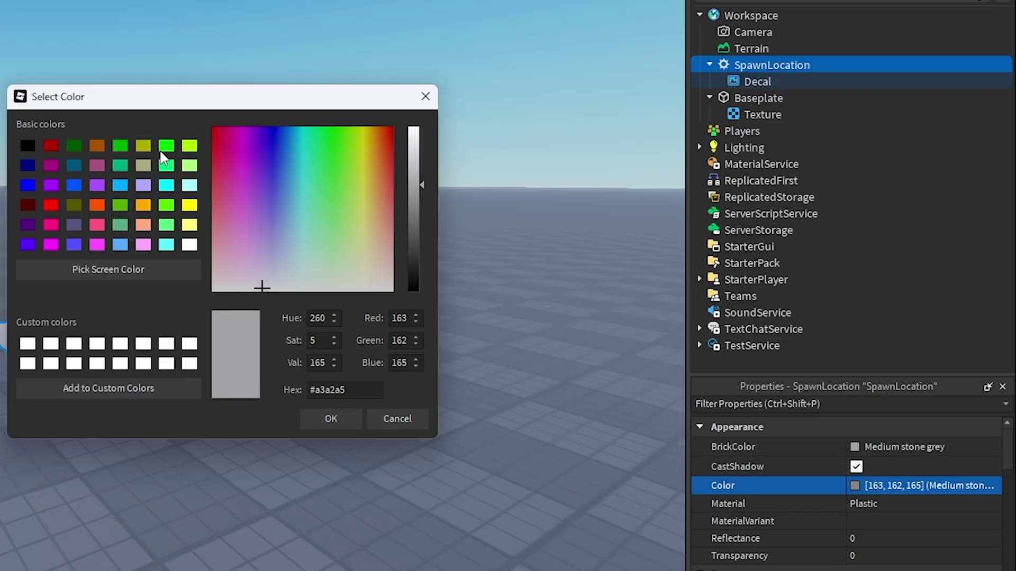
pyautogui.click(73, 167)
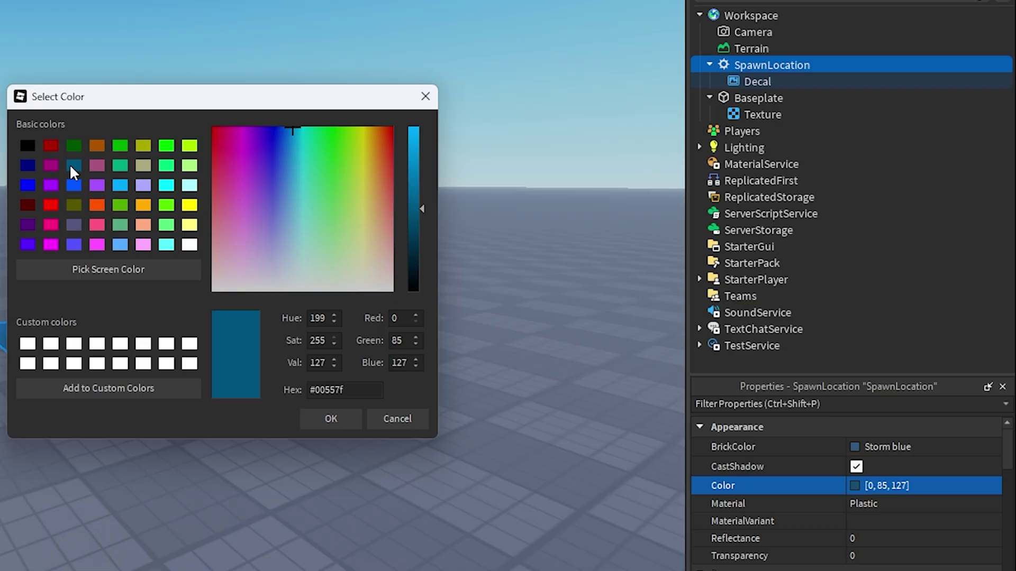
pyautogui.click(339, 418)
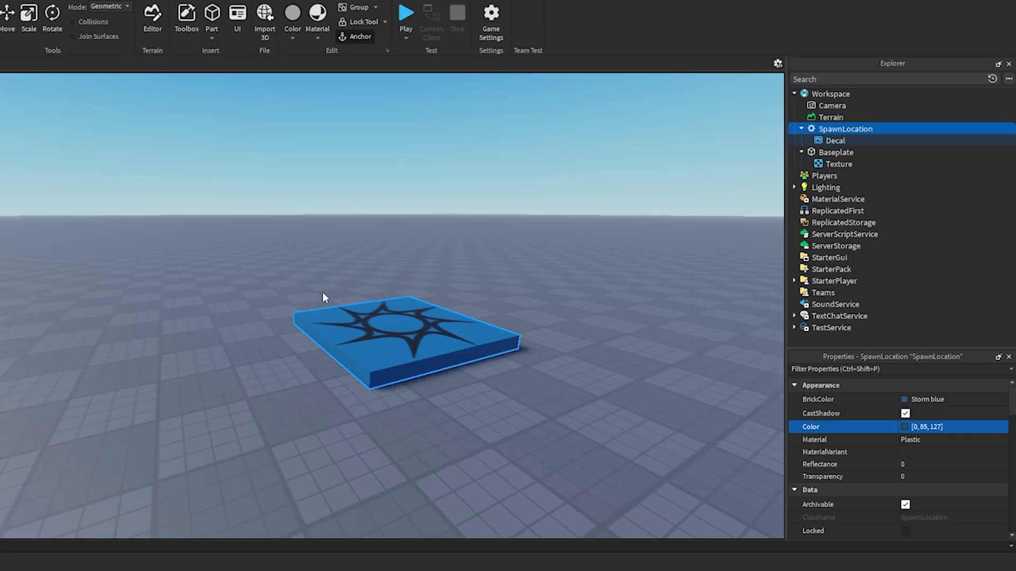
pyautogui.click(548, 419)
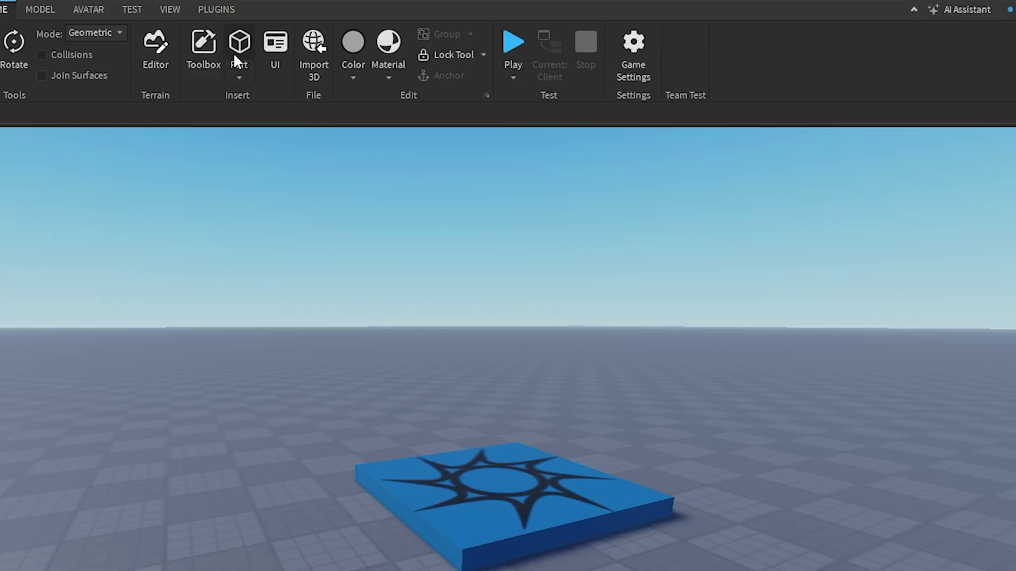
# Insert a block part and place it on the baseplate beside the blue spawn platform.
pyautogui.click(238, 51)
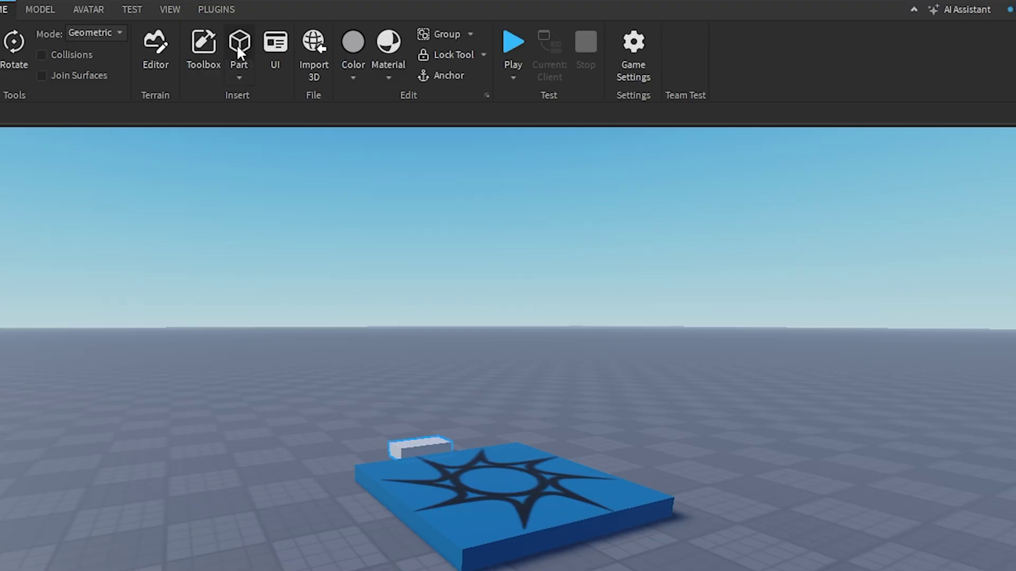
pyautogui.press('w')
pyautogui.moveTo(417, 417); pyautogui.dragTo(417, 416, button='right')
pyautogui.press('s')
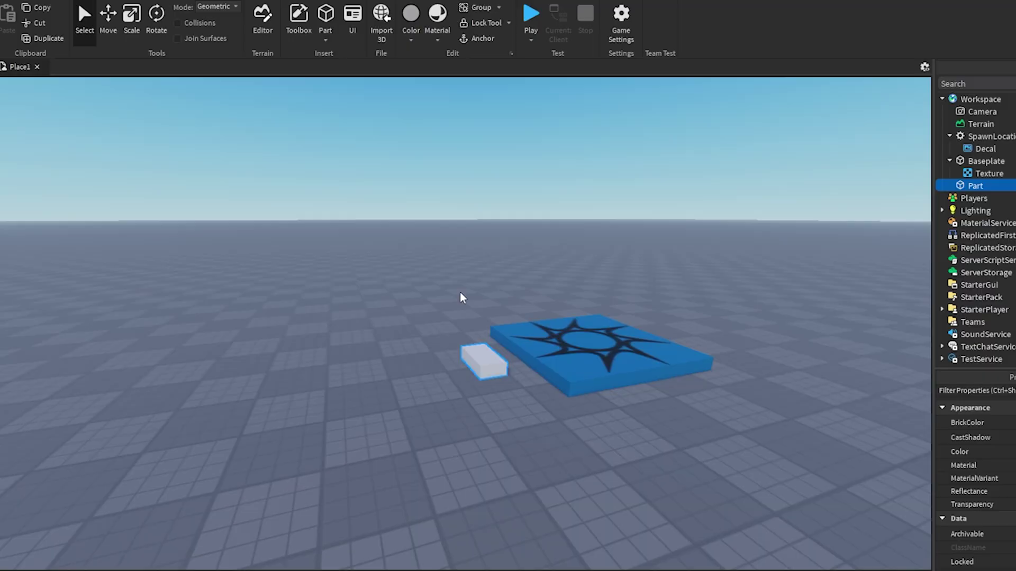
pyautogui.moveTo(479, 360)
pyautogui.mouseDown()
pyautogui.moveTo(258, 296)
pyautogui.moveTo(398, 381)
pyautogui.moveTo(279, 275)
pyautogui.moveTo(386, 390)
pyautogui.moveTo(386, 341)
pyautogui.moveTo(388, 363)
pyautogui.moveTo(467, 345)
pyautogui.mouseUp()
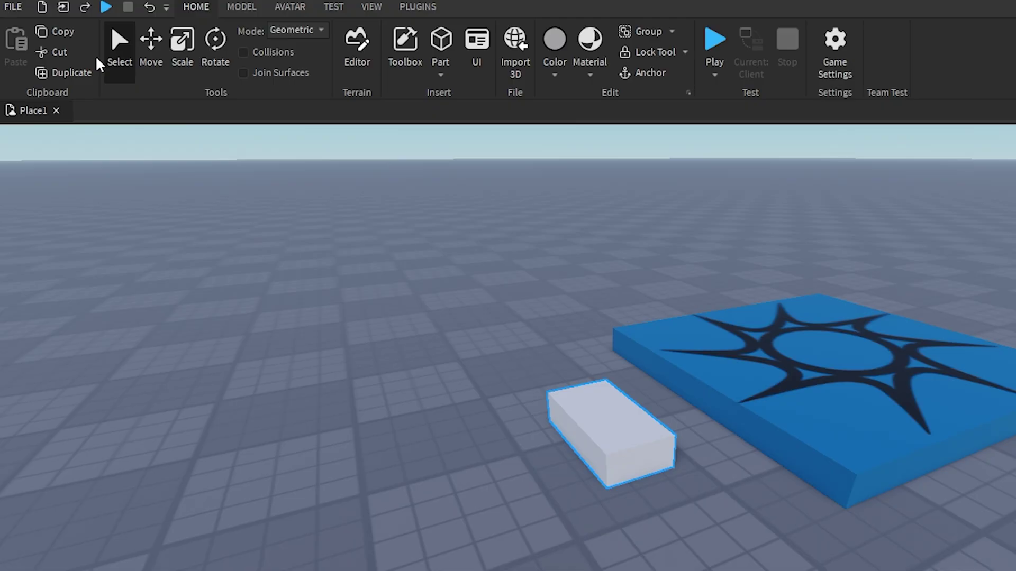
# Move the new part 0.8 studs along the red axis, 0.3 along the blue axis and 2.5 upward.
pyautogui.click(151, 50)
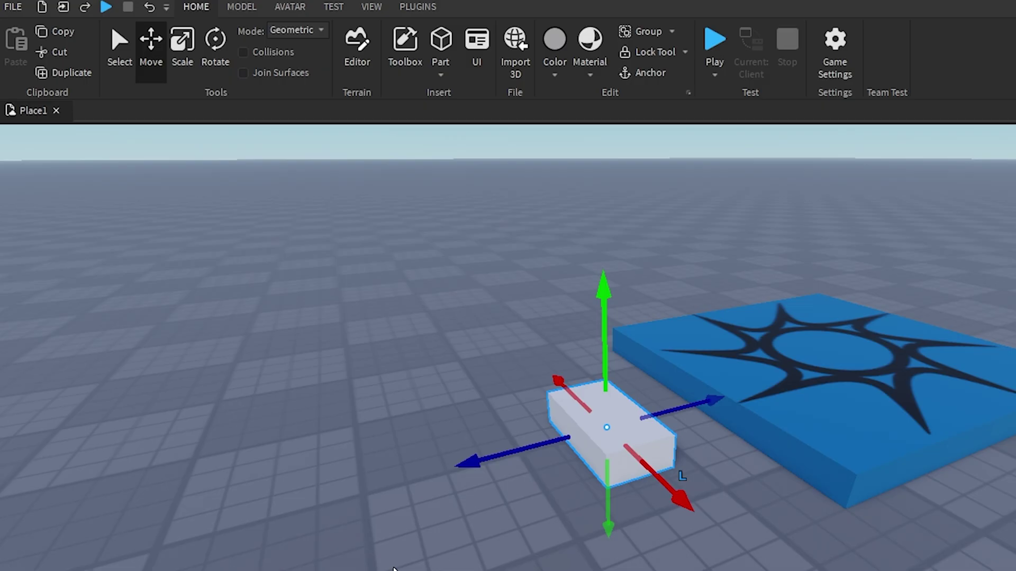
pyautogui.moveTo(625, 462); pyautogui.dragTo(672, 494)
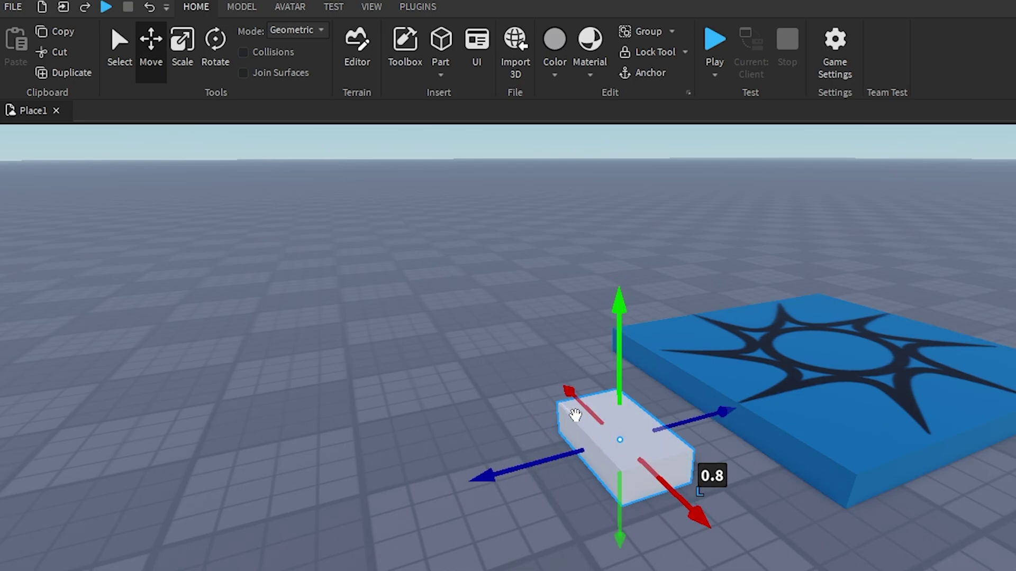
pyautogui.moveTo(571, 453); pyautogui.dragTo(508, 465)
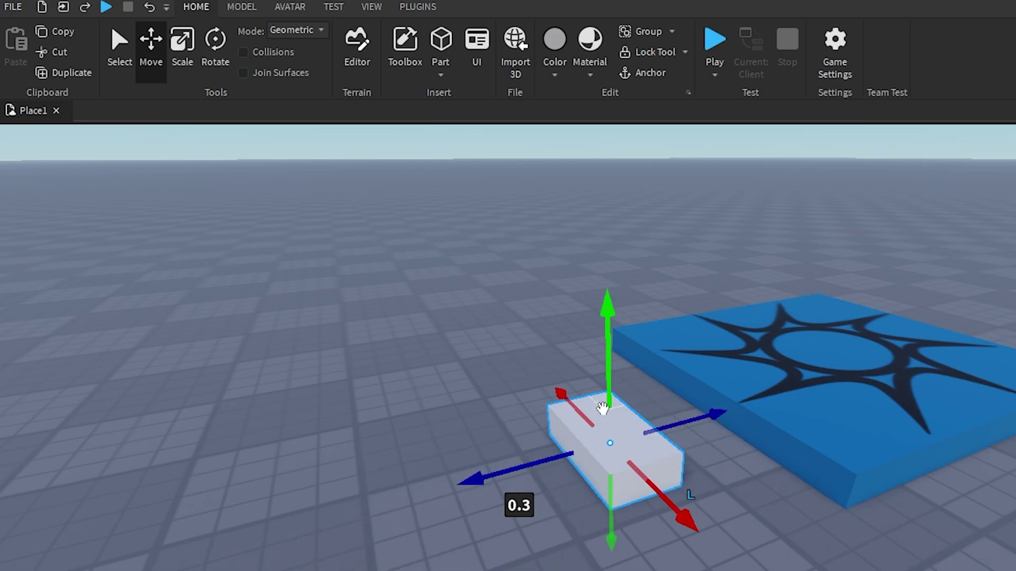
pyautogui.moveTo(606, 328); pyautogui.dragTo(635, 302)
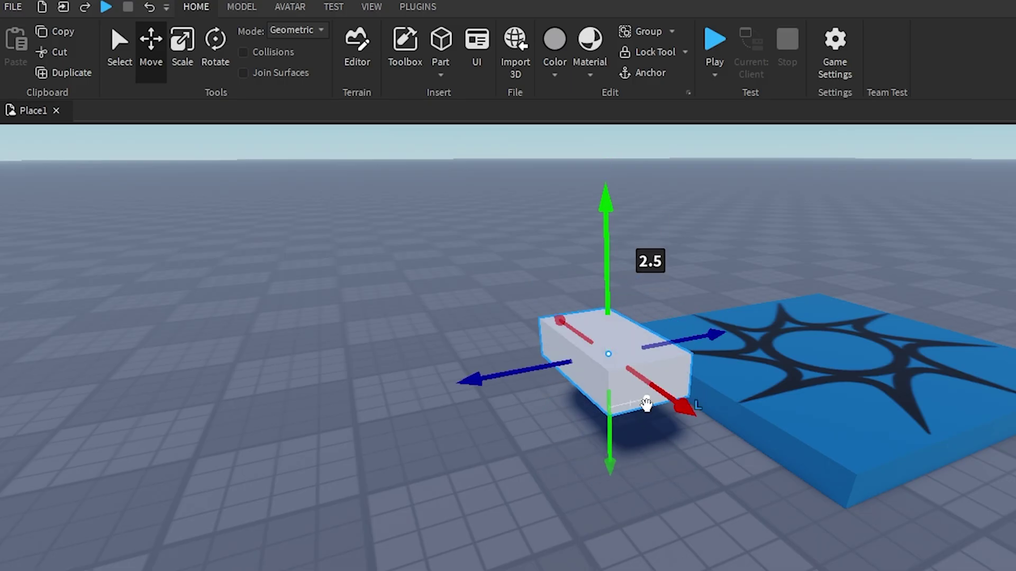
# Scale the raised part along its red axis, stretching it into a long beam beside the spawn platform.
pyautogui.click(191, 52)
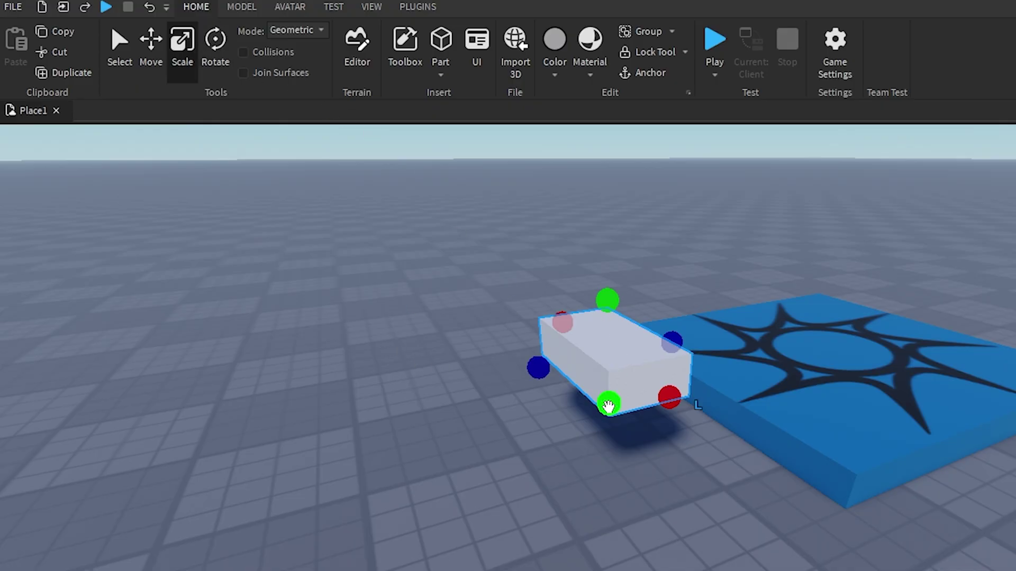
pyautogui.moveTo(657, 410); pyautogui.dragTo(757, 460)
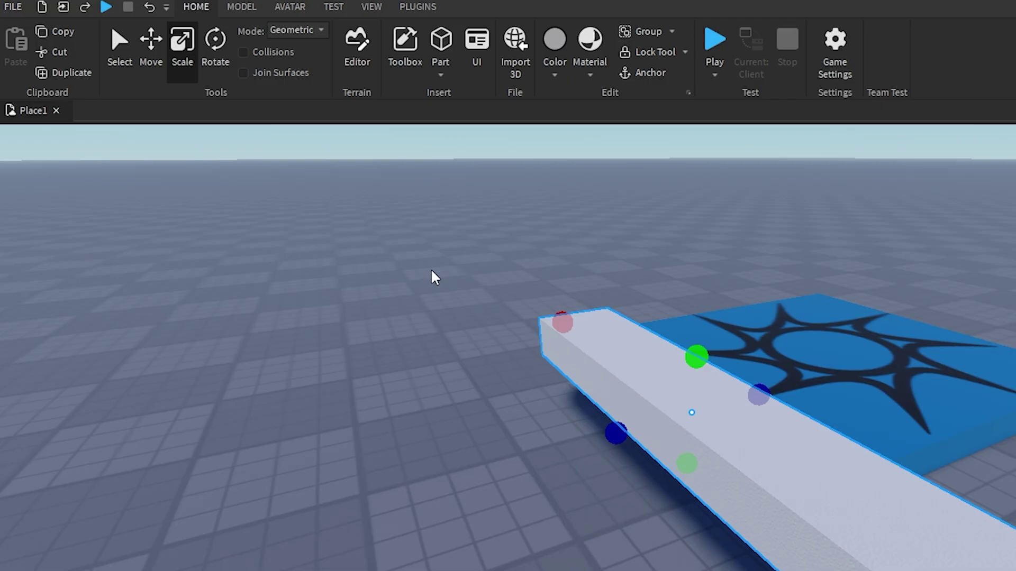
# Rotate the long beam about its axes until it stands nearly upright beside the blue spawn platform, and deselect it.
pyautogui.click(216, 50)
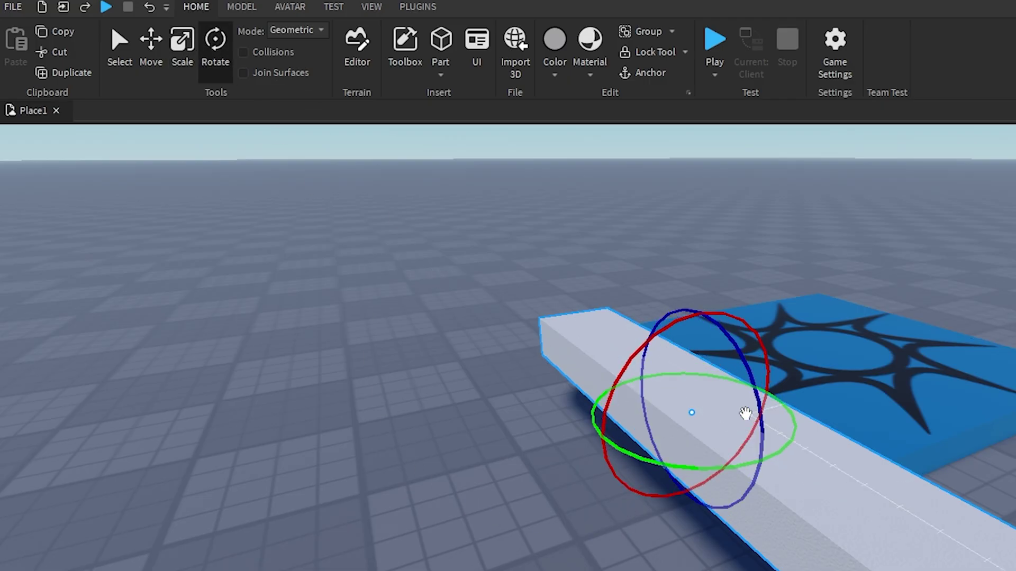
pyautogui.moveTo(641, 352); pyautogui.dragTo(720, 342)
pyautogui.moveTo(674, 482); pyautogui.dragTo(764, 453)
pyautogui.moveTo(651, 330); pyautogui.dragTo(574, 373)
pyautogui.click(769, 553)
pyautogui.moveTo(769, 554); pyautogui.dragTo(776, 545, button='right')
pyautogui.press('a')
pyautogui.click(633, 423)
pyautogui.moveTo(808, 476); pyautogui.dragTo(808, 476, button='right')
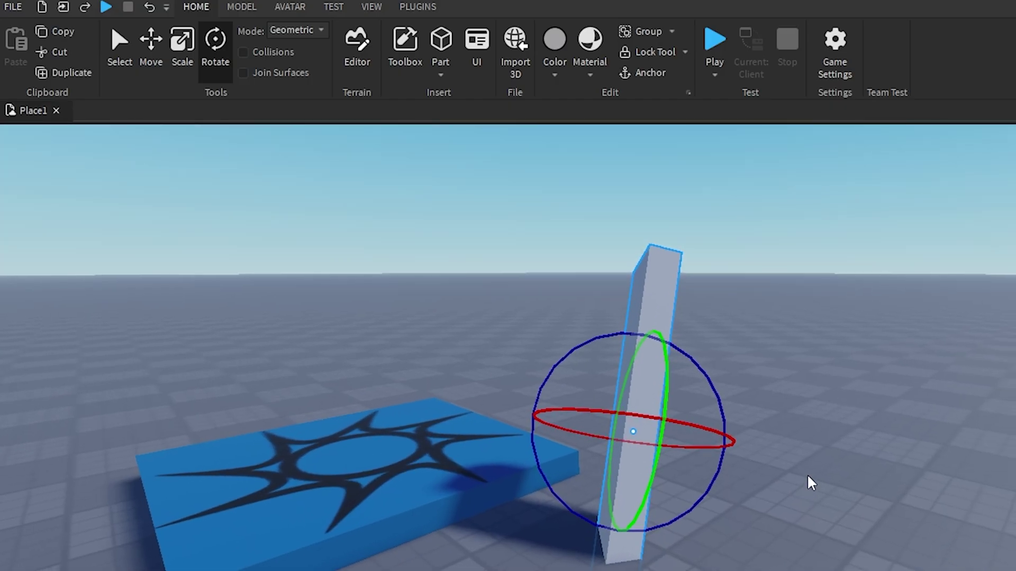
pyautogui.click(863, 364)
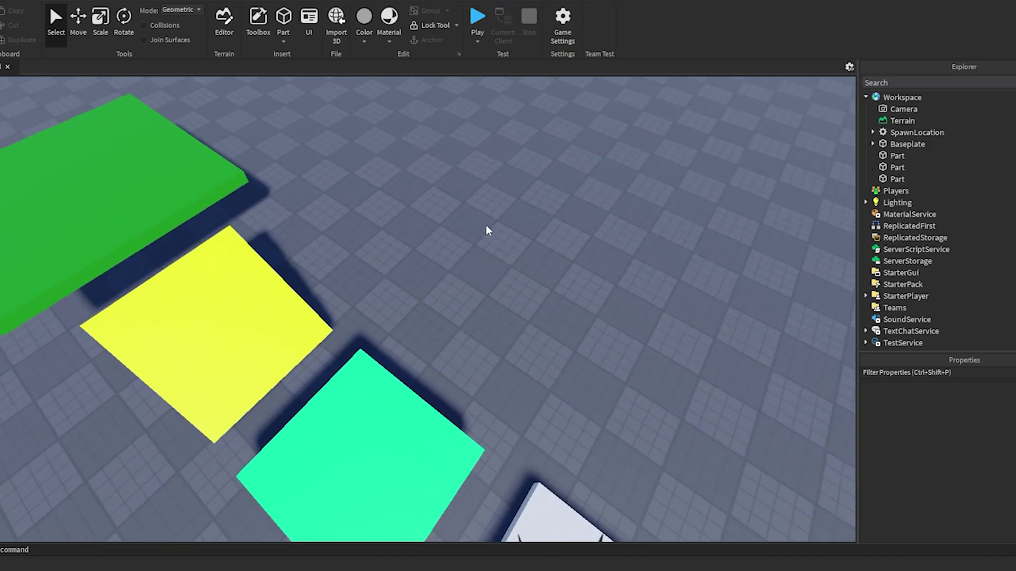
pyautogui.moveTo(486, 231); pyautogui.dragTo(490, 223, button='right')
pyautogui.moveTo(429, 338); pyautogui.dragTo(429, 336, button='right')
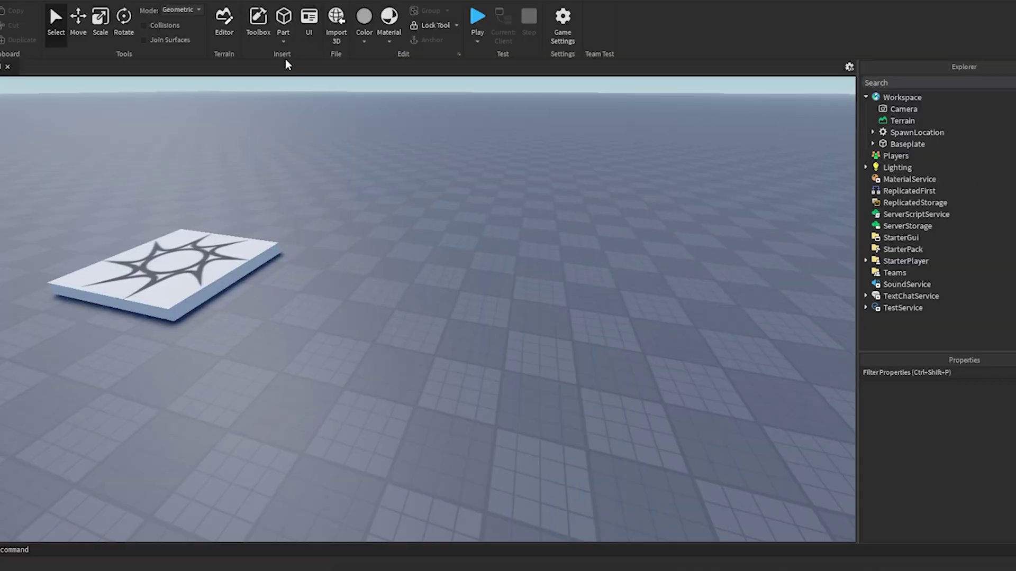
# Insert a block part and place it on the baseplate close to the white spawn platform.
pyautogui.click(283, 21)
pyautogui.moveTo(467, 200); pyautogui.dragTo(456, 205, button='right')
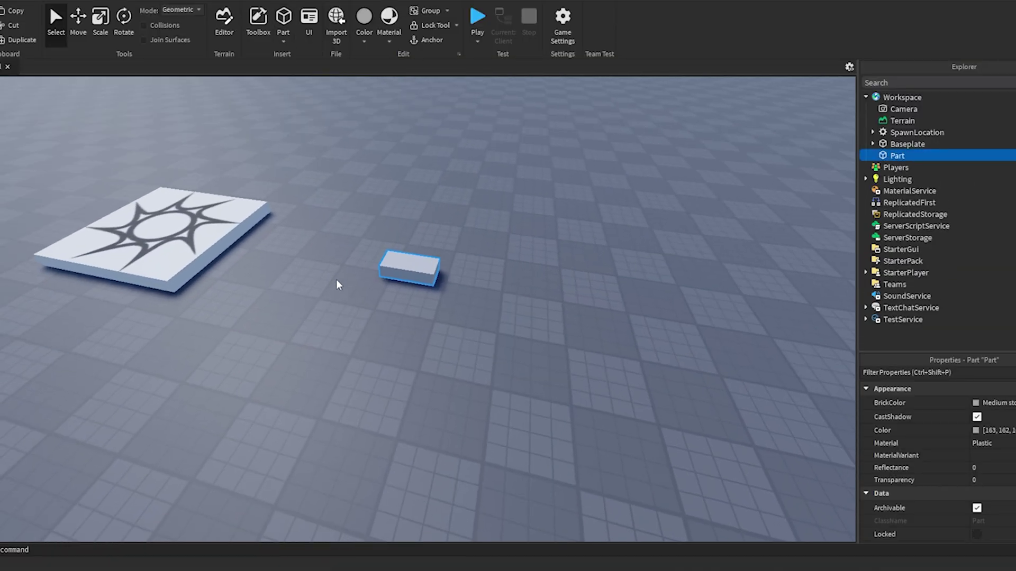
pyautogui.moveTo(416, 268); pyautogui.dragTo(289, 260)
pyautogui.moveTo(288, 261); pyautogui.dragTo(277, 251, button='right')
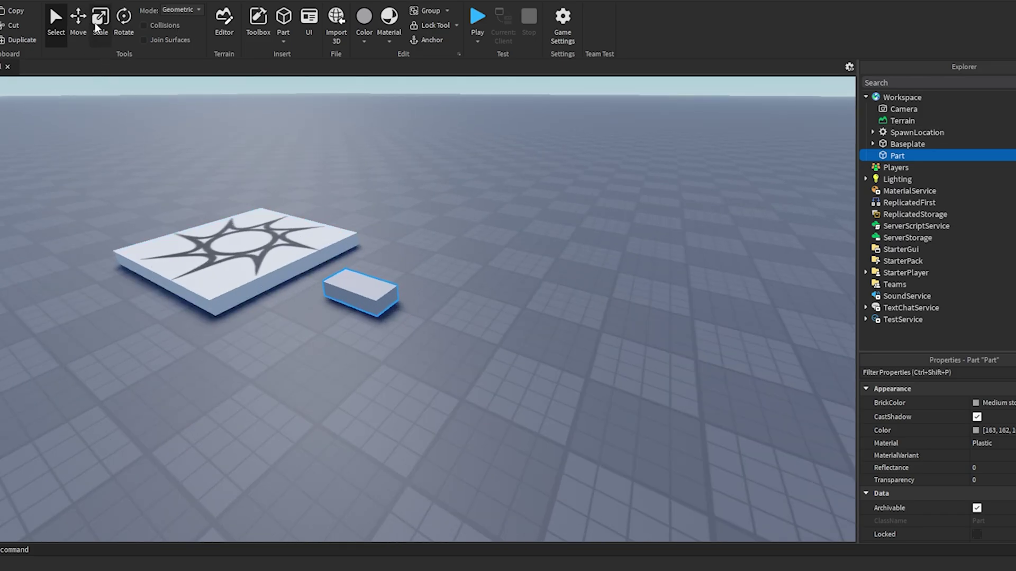
# Scale the new part along its blue and red axes into a wide flat slab similar to the spawn platform.
pyautogui.click(99, 26)
pyautogui.moveTo(329, 309); pyautogui.dragTo(175, 383)
pyautogui.moveTo(356, 351); pyautogui.dragTo(463, 438)
pyautogui.moveTo(356, 376); pyautogui.dragTo(413, 334)
# Raise the flat slab so it floats above the baseplate beside the spawn, and deselect it.
pyautogui.click(78, 25)
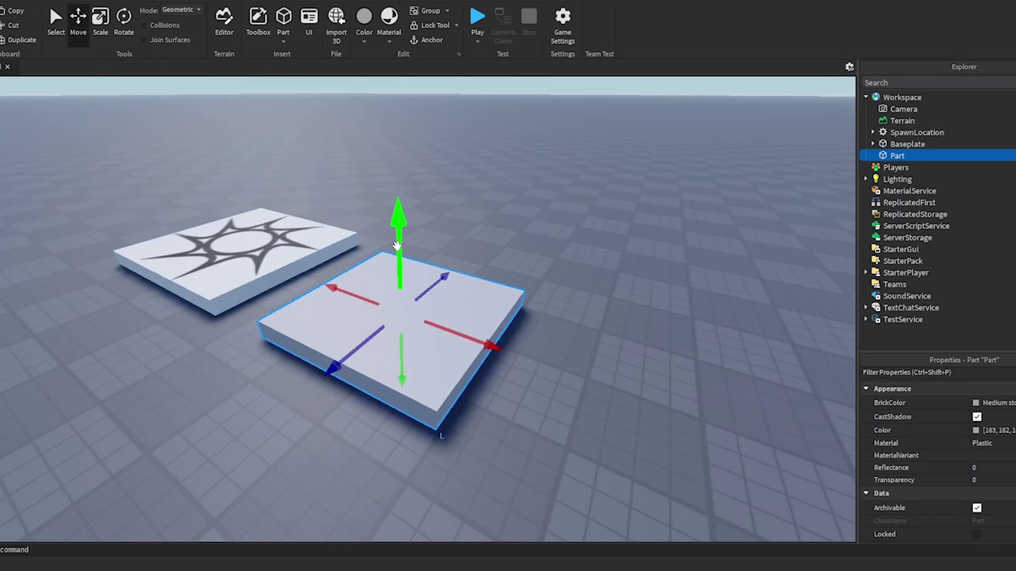
pyautogui.moveTo(397, 242); pyautogui.dragTo(399, 198)
pyautogui.click(590, 261)
pyautogui.scroll(-3, 568, 279)
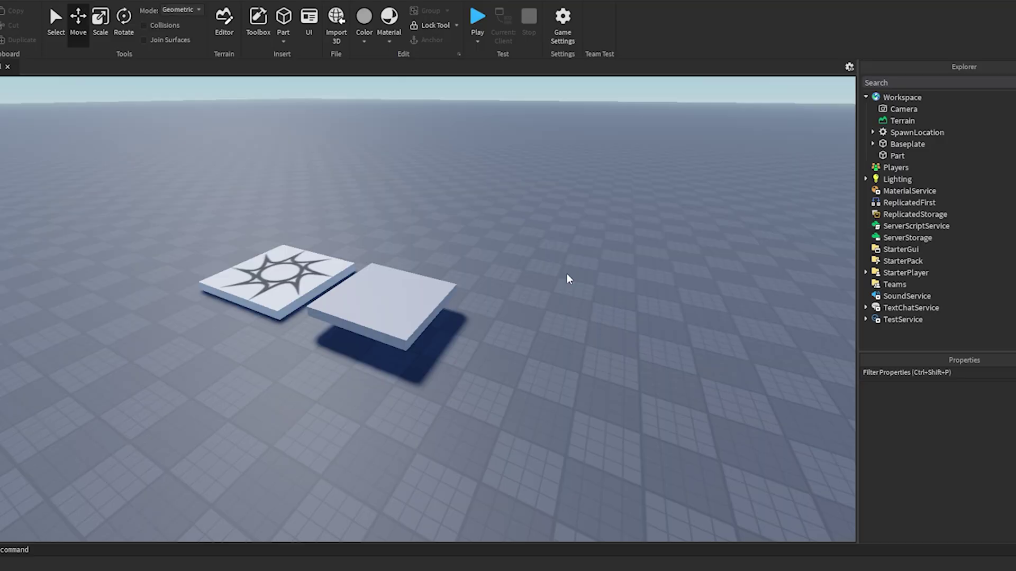
# Set the floating slab's BrickColor to the light orange-brown swatch and deselect the slab.
pyautogui.scroll(3, 376, 331)
pyautogui.click(376, 331)
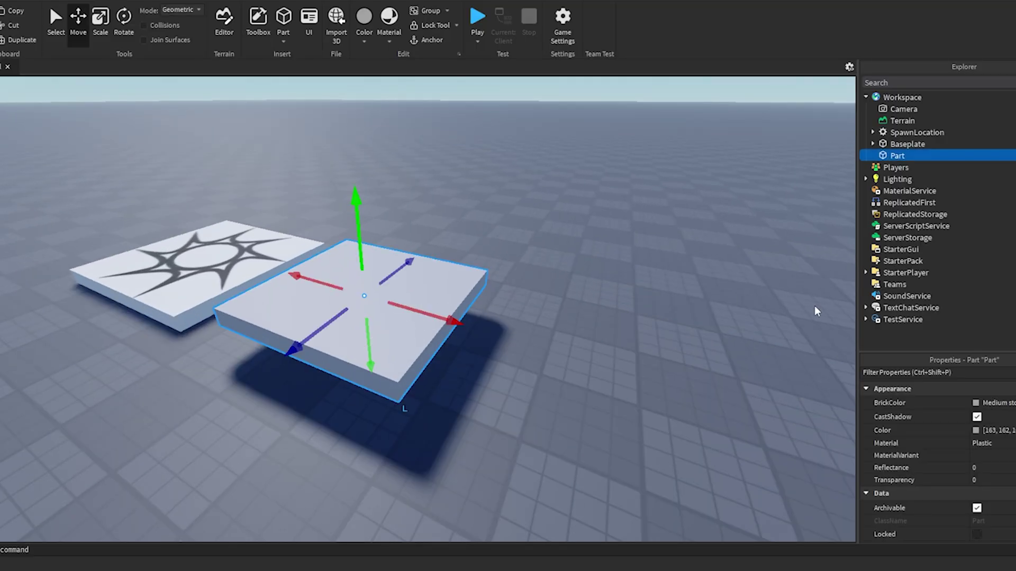
pyautogui.click(981, 413)
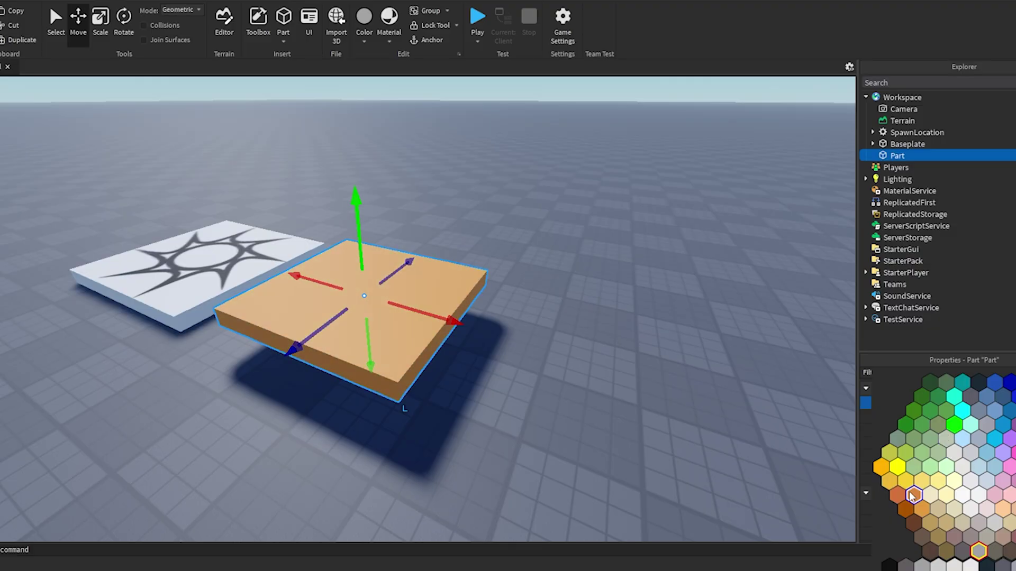
pyautogui.click(912, 495)
pyautogui.click(563, 390)
pyautogui.moveTo(481, 398); pyautogui.dragTo(521, 400, button='right')
pyautogui.click(341, 359)
pyautogui.click(363, 118)
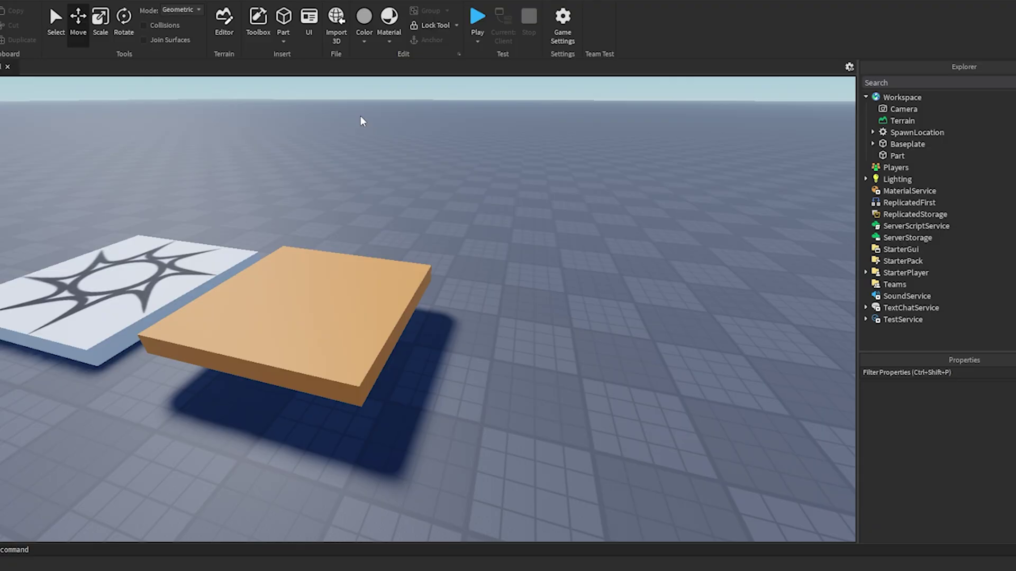
# Insert a second part and scale it along the blue and red axes into a flat slab beyond the orange platform.
pyautogui.click(283, 19)
pyautogui.moveTo(440, 231); pyautogui.dragTo(423, 249, button='right')
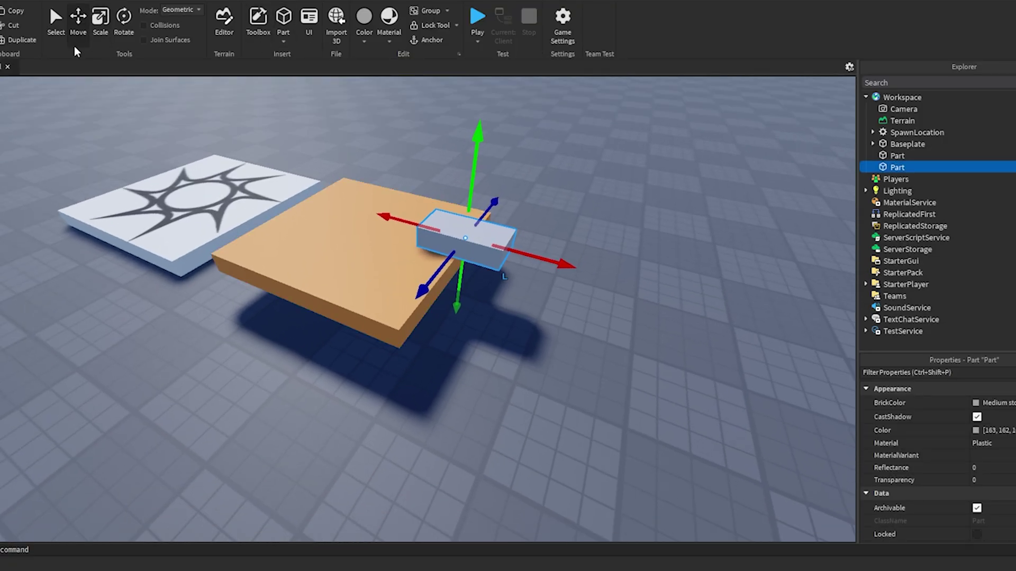
pyautogui.click(97, 30)
pyautogui.moveTo(454, 263); pyautogui.dragTo(272, 354)
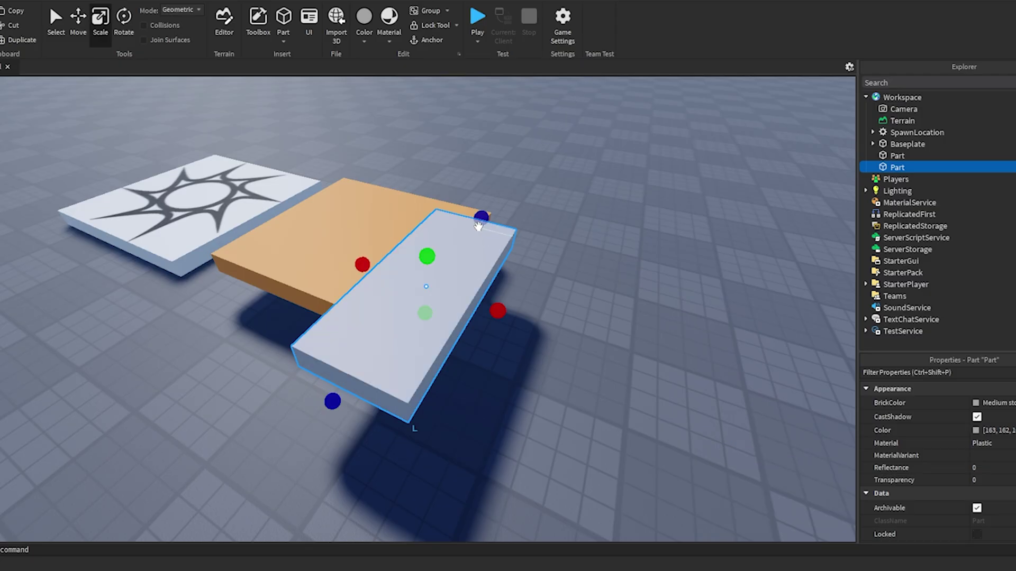
pyautogui.moveTo(482, 220)
pyautogui.mouseDown()
pyautogui.moveTo(493, 198)
pyautogui.moveTo(483, 222)
pyautogui.mouseUp()
pyautogui.moveTo(487, 311); pyautogui.dragTo(681, 399)
pyautogui.moveTo(484, 307); pyautogui.dragTo(571, 343)
pyautogui.moveTo(570, 343); pyautogui.dragTo(582, 341, button='right')
# Raise the new grey slab above the baseplate and shift it 0.6 studs along the blue axis.
pyautogui.click(79, 23)
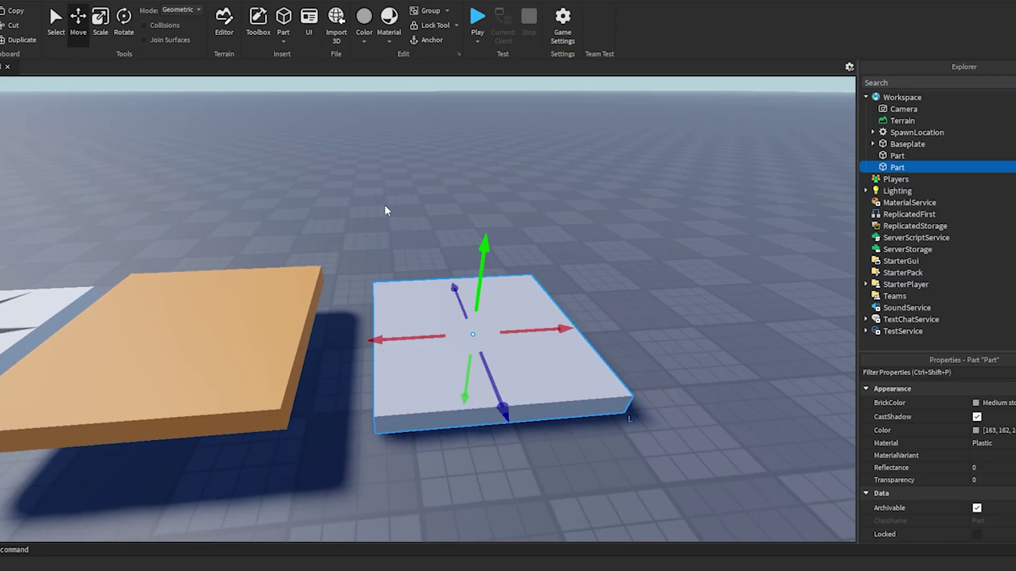
pyautogui.moveTo(483, 244); pyautogui.dragTo(499, 158)
pyautogui.press('a')
pyautogui.moveTo(499, 159); pyautogui.dragTo(505, 225, button='right')
pyautogui.press('w')
pyautogui.moveTo(506, 223); pyautogui.dragTo(519, 228)
pyautogui.scroll(5, 518, 230)
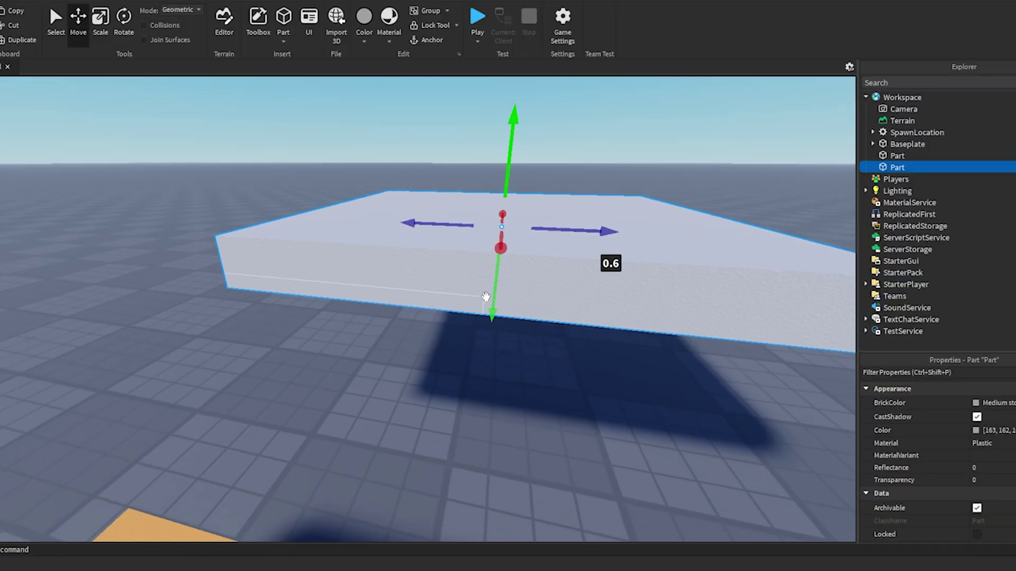
# Adjust the grey slab's gap to the orange platform along the red axis and lower the slab 0.4 studs.
pyautogui.moveTo(492, 301); pyautogui.dragTo(495, 331)
pyautogui.moveTo(495, 331); pyautogui.dragTo(496, 332, button='right')
pyautogui.press('s')
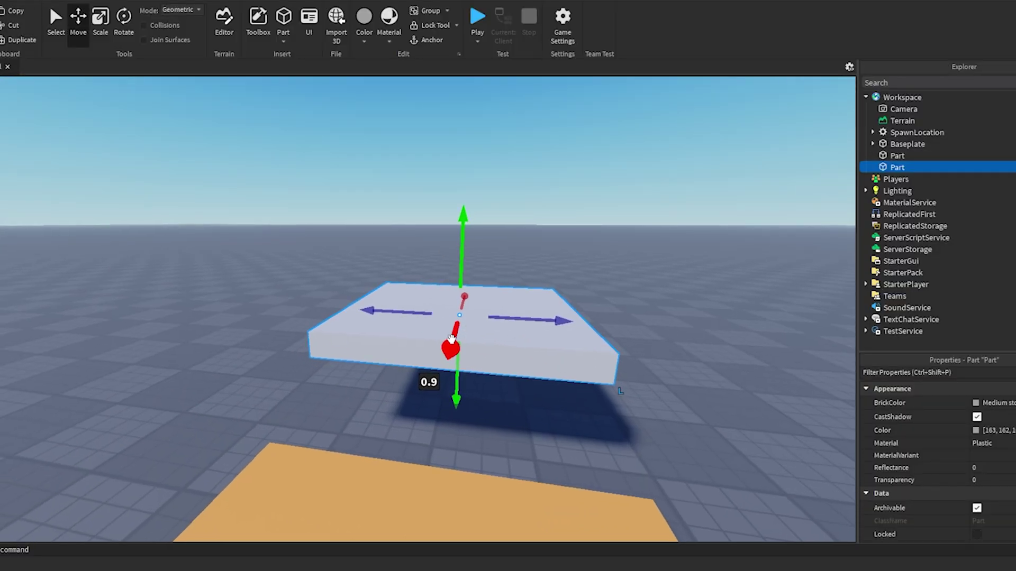
pyautogui.moveTo(451, 339); pyautogui.dragTo(446, 360)
pyautogui.press('d')
pyautogui.moveTo(446, 360); pyautogui.dragTo(445, 360, button='right')
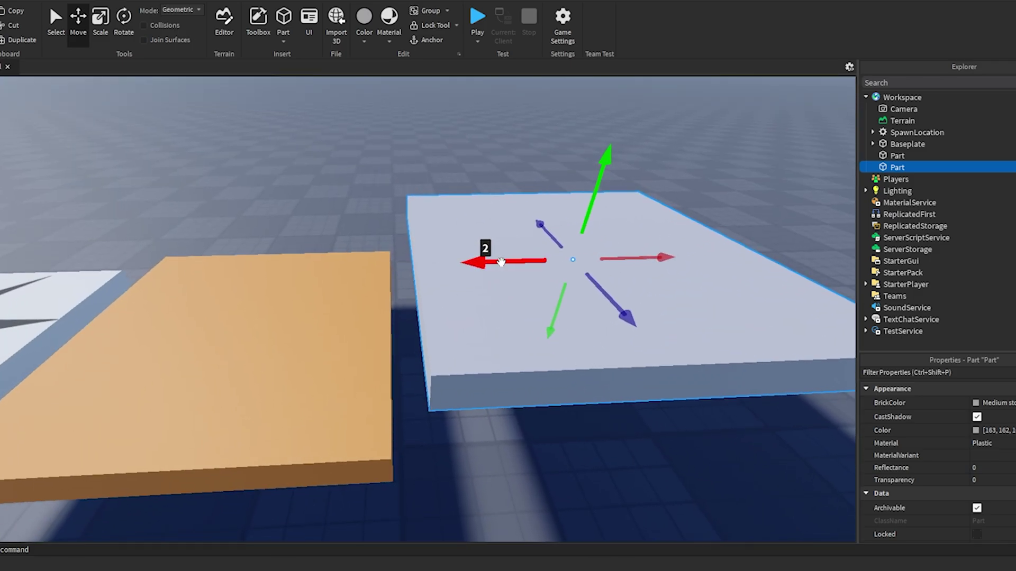
pyautogui.moveTo(500, 261); pyautogui.dragTo(524, 268)
pyautogui.moveTo(630, 217); pyautogui.dragTo(639, 226)
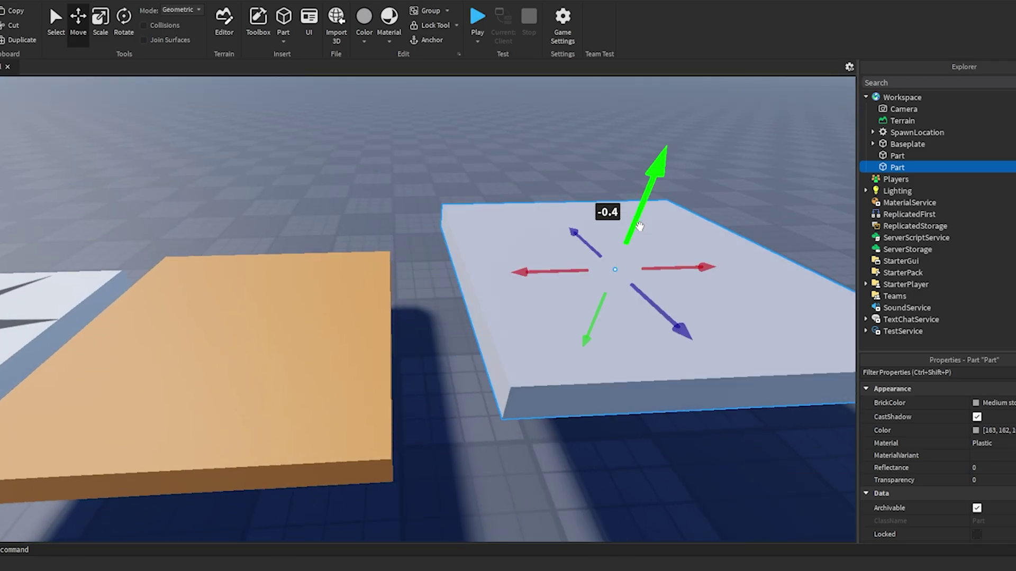
pyautogui.scroll(-6, 635, 230)
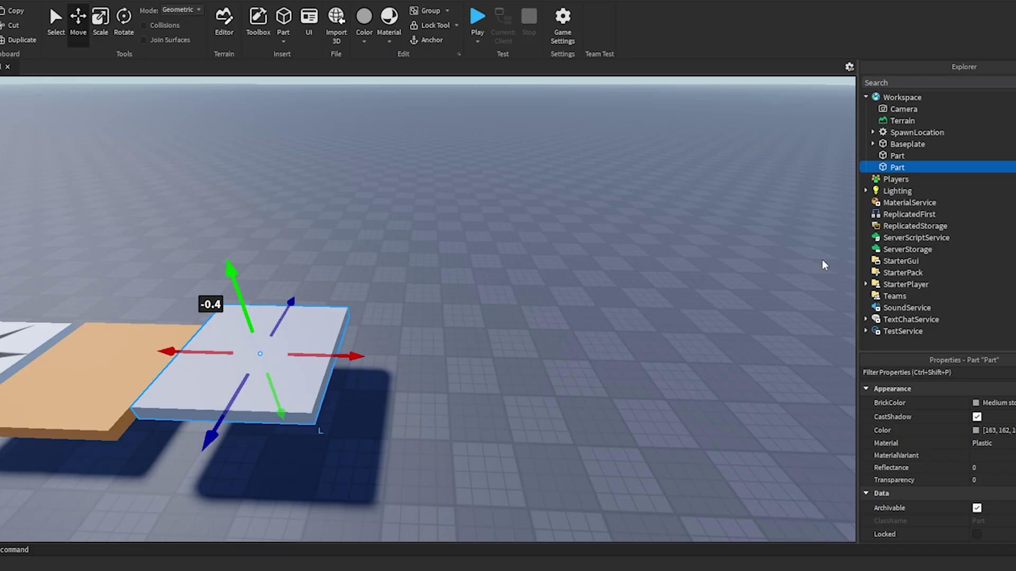
# Set the second slab's BrickColor to New Yeller.
pyautogui.click(993, 403)
pyautogui.click(996, 405)
pyautogui.click(904, 456)
pyautogui.moveTo(399, 339)
pyautogui.mouseDown(button='right')
pyautogui.moveTo(398, 350)
pyautogui.moveTo(397, 339)
pyautogui.mouseUp(button='right')
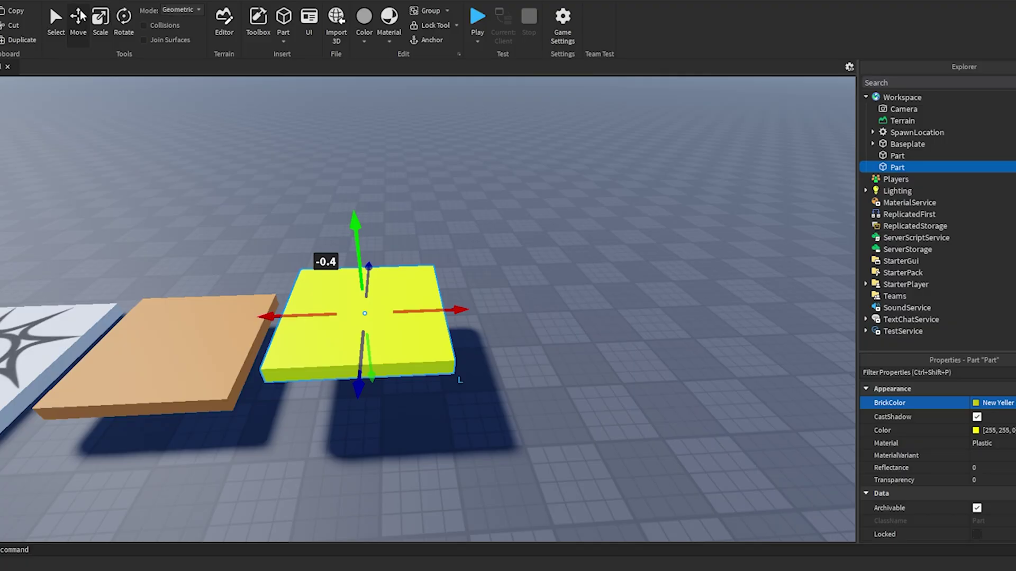
# Rotate the yellow slab 30 degrees about the blue axis into a ramp rising away from the orange platform, and deselect it.
pyautogui.click(124, 18)
pyautogui.moveTo(405, 258); pyautogui.dragTo(377, 238)
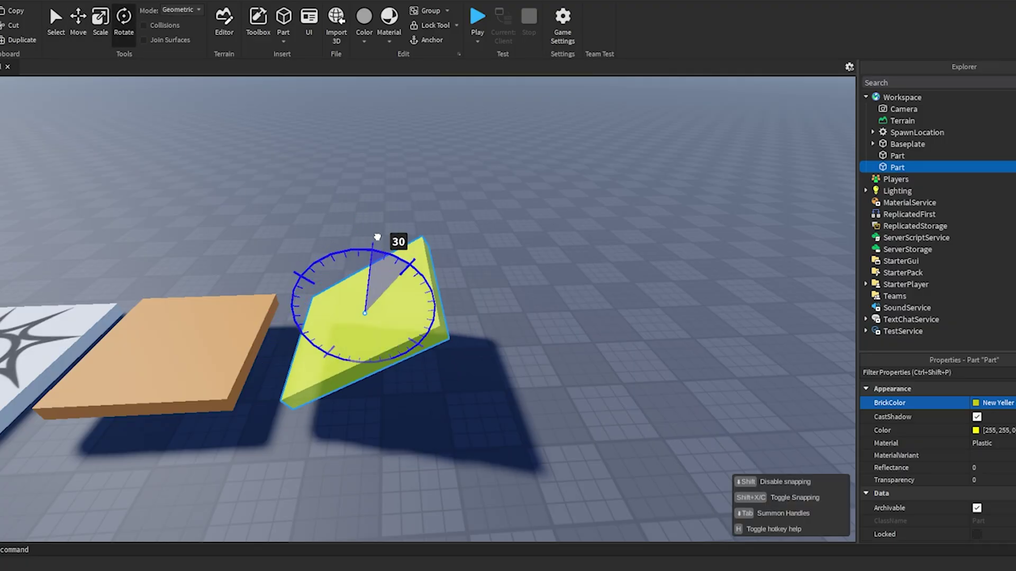
pyautogui.click(522, 267)
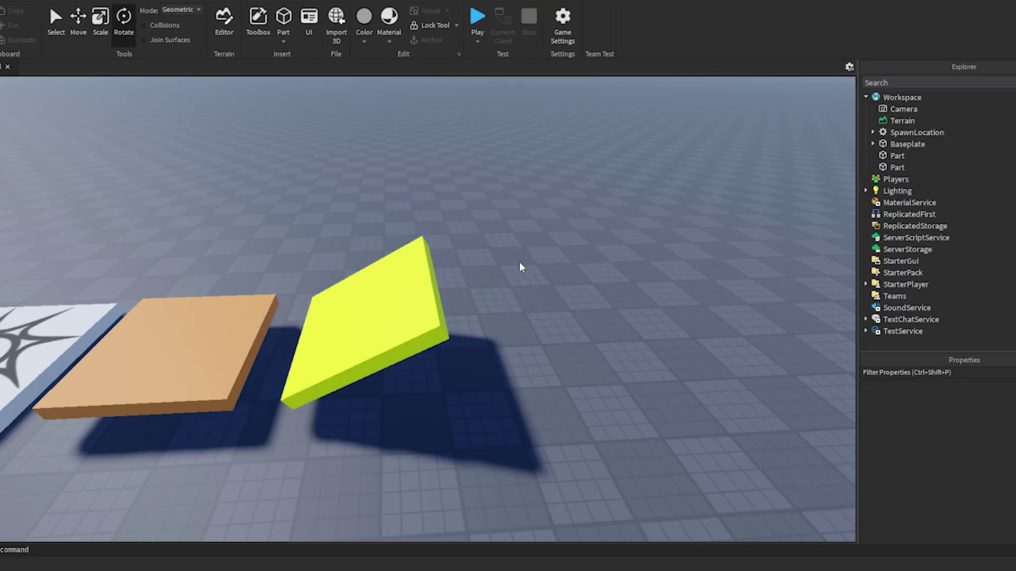
# Insert a third part and scale it along the blue and red axes into a large flat slab beside the yellow ramp.
pyautogui.click(283, 18)
pyautogui.hotkey('ctrl', '3')
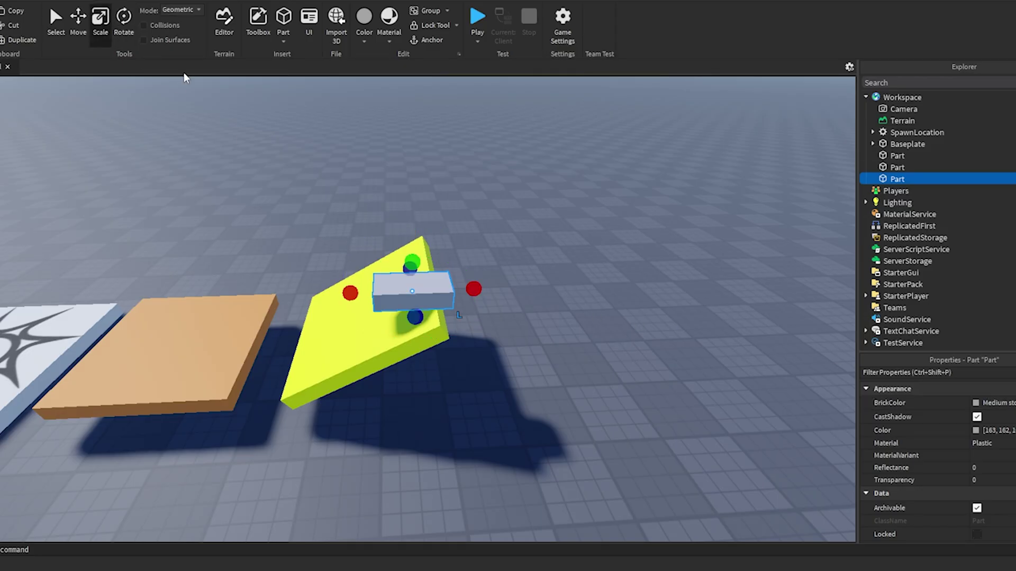
pyautogui.moveTo(415, 317); pyautogui.dragTo(445, 480)
pyautogui.scroll(-3, 429, 518)
pyautogui.moveTo(543, 392); pyautogui.dragTo(653, 405)
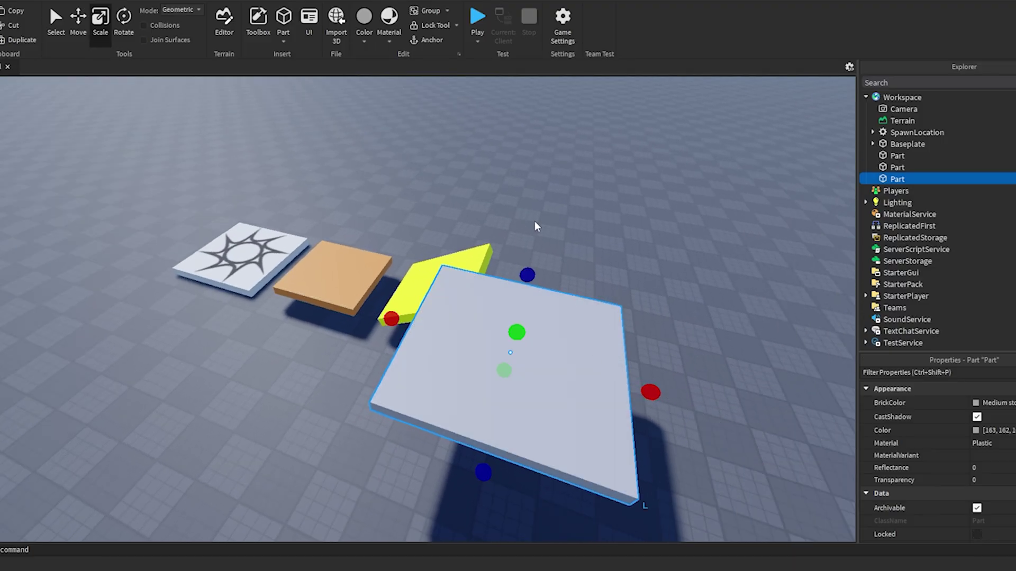
# Set the large slab's BrickColor to Lime green.
pyautogui.click(984, 404)
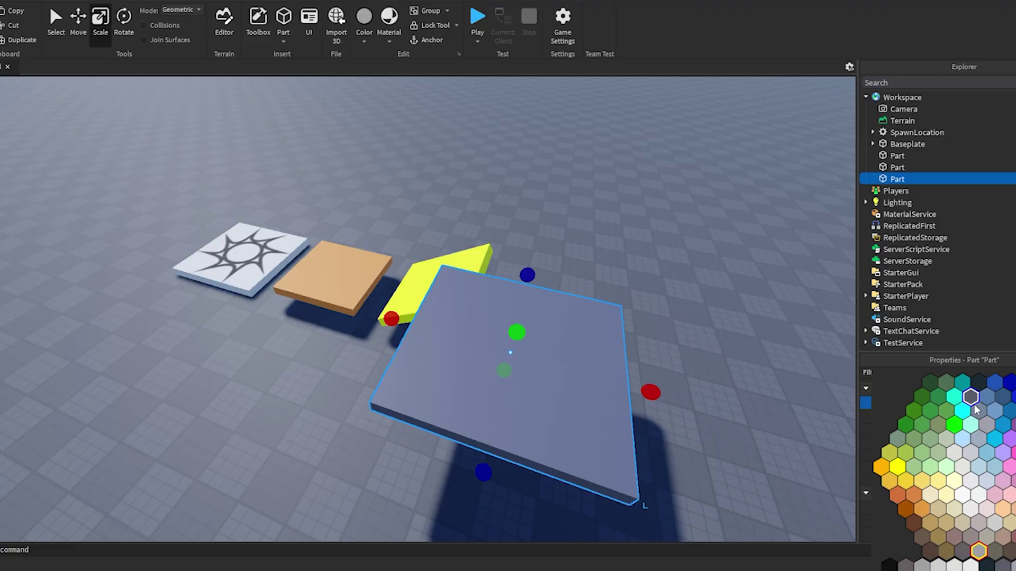
pyautogui.click(954, 424)
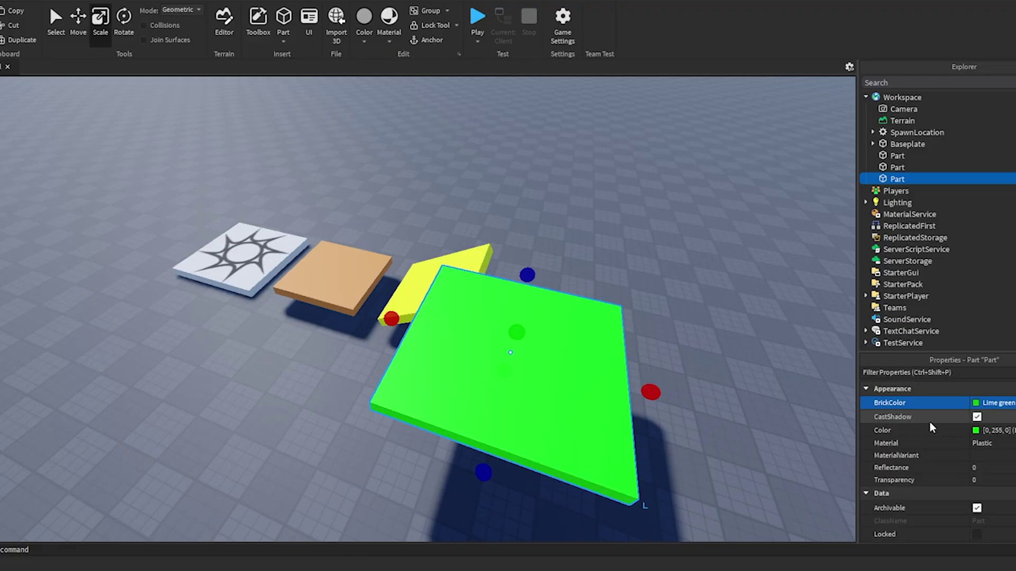
# Move the lime green slab beyond the upper end of the yellow ramp and line it up with the course.
pyautogui.click(78, 21)
pyautogui.moveTo(532, 291); pyautogui.dragTo(511, 309, button='right')
pyautogui.moveTo(524, 342); pyautogui.dragTo(606, 329)
pyautogui.moveTo(607, 329); pyautogui.dragTo(463, 290, button='right')
pyautogui.moveTo(369, 254); pyautogui.dragTo(374, 254)
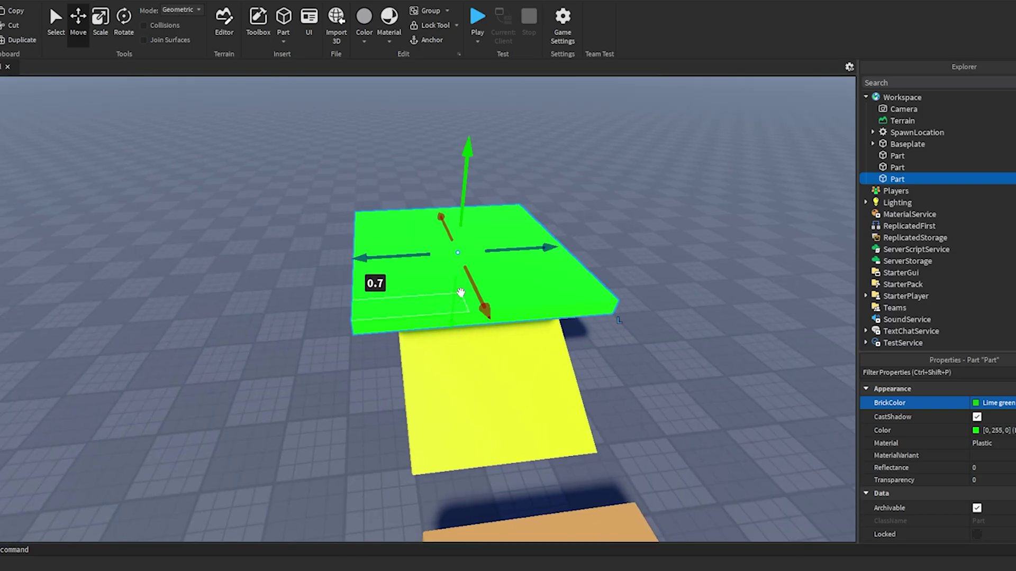
pyautogui.moveTo(473, 303); pyautogui.dragTo(460, 262)
# Fine-tune the green slab's alignment and gap to the top of the yellow ramp, and deselect it.
pyautogui.moveTo(460, 262); pyautogui.dragTo(459, 259, button='right')
pyautogui.moveTo(394, 202); pyautogui.dragTo(400, 203)
pyautogui.scroll(-5, 761, 195)
pyautogui.moveTo(761, 180); pyautogui.dragTo(608, 166, button='right')
pyautogui.press('w')
pyautogui.press('s')
pyautogui.moveTo(522, 386); pyautogui.dragTo(532, 386)
pyautogui.click(635, 332)
pyautogui.moveTo(635, 332); pyautogui.dragTo(637, 334, button='right')
pyautogui.scroll(2, 636, 334)
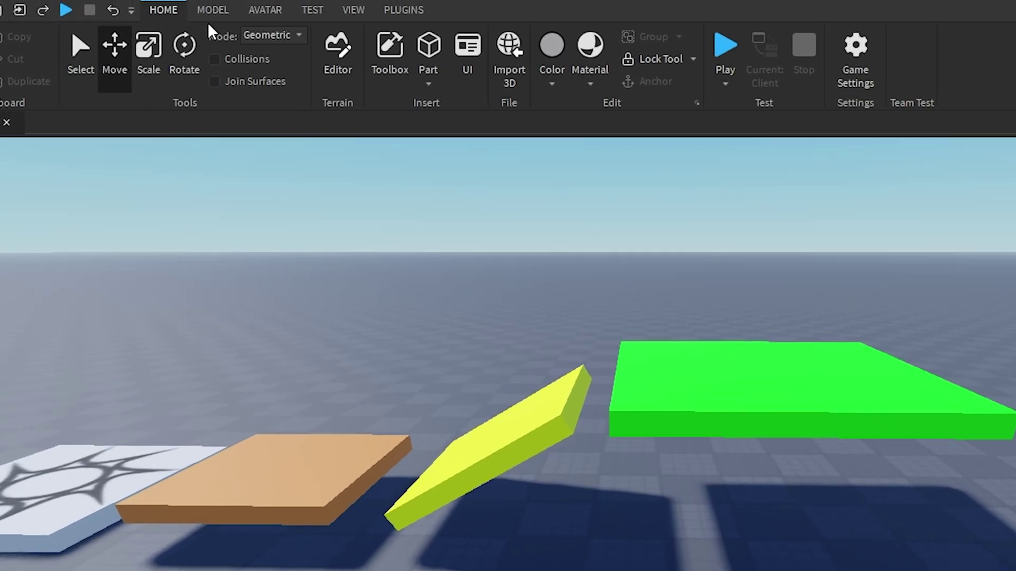
pyautogui.click(210, 10)
pyautogui.click(272, 10)
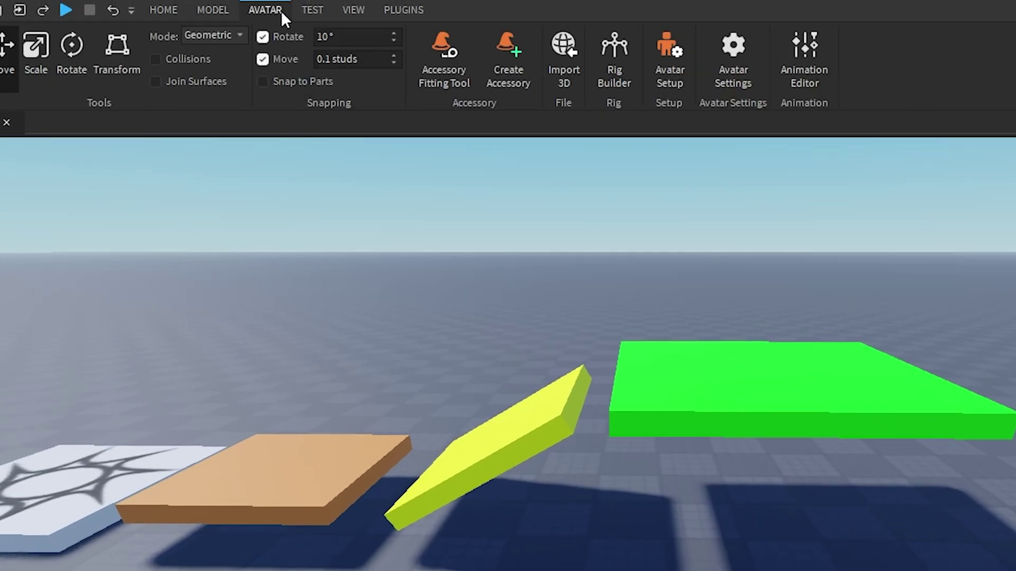
pyautogui.click(312, 10)
pyautogui.click(408, 10)
# On the YouTube video page, post the comment "Я сделал домашнее задание, покрутил детальки, построил обби, всё получилось и я разобрался, спасибо большое!".
pyautogui.write('дома')
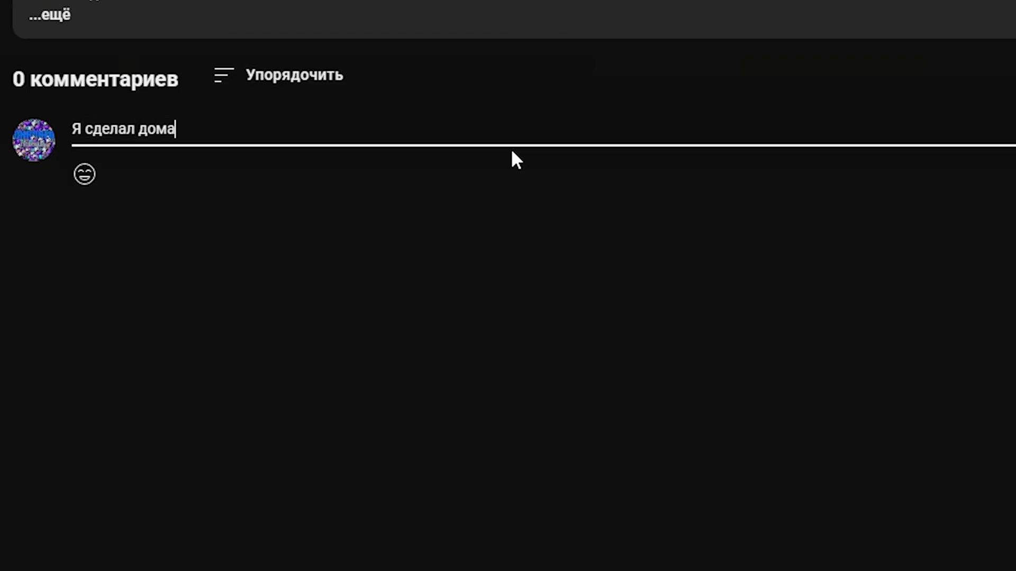
pyautogui.write('шнее задание, покрутил детальки, построил обби')
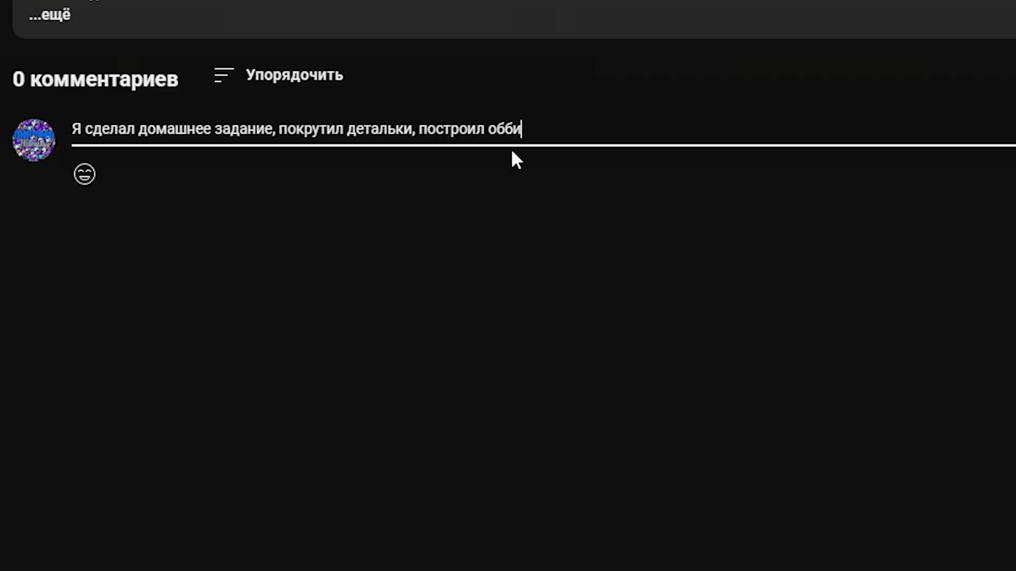
pyautogui.write(', всё получилось и я разобрался, спасибо')
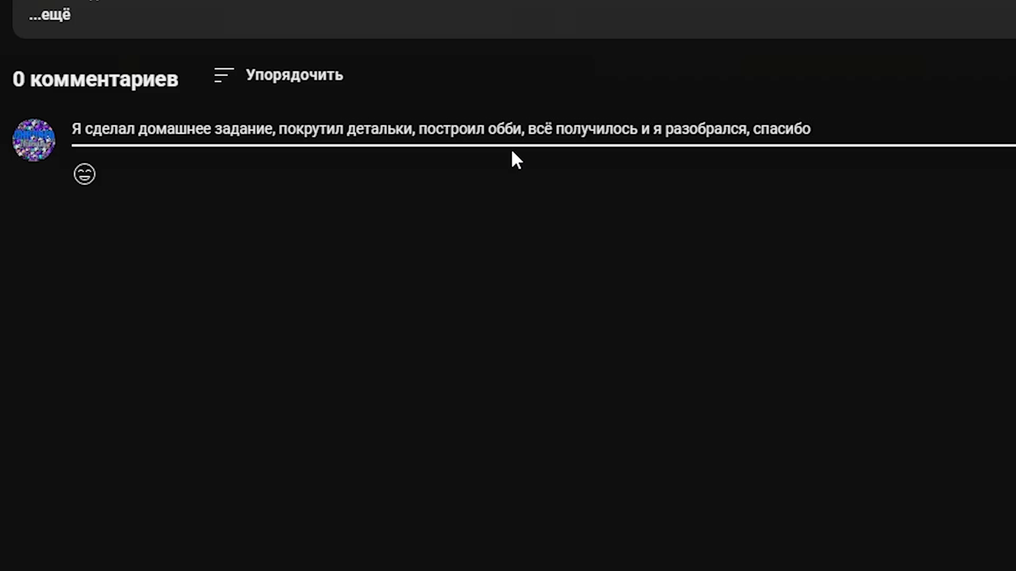
pyautogui.write(' большое!')
pyautogui.hotkey('ctrl', 'Return')
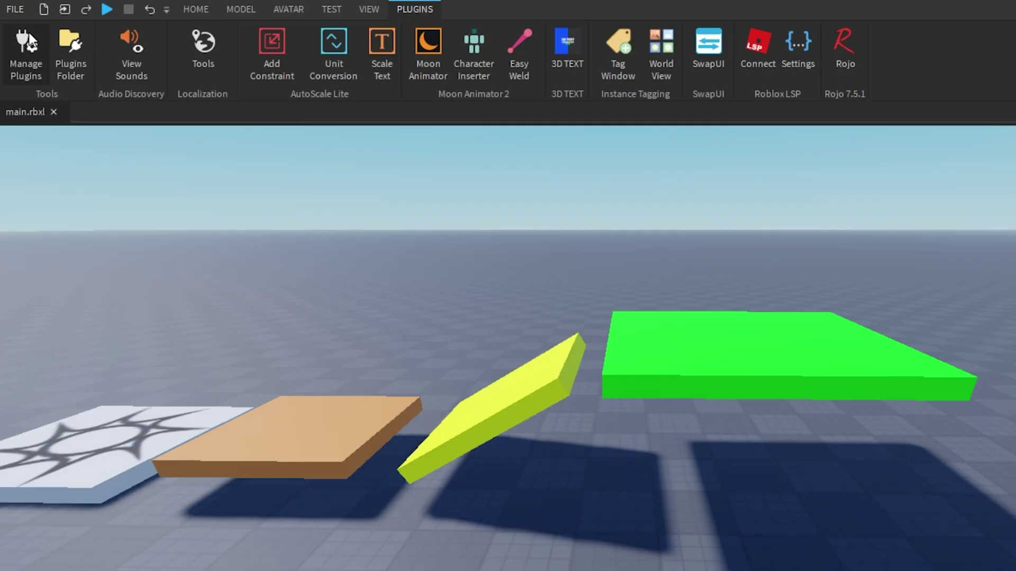
# Save the place under the new file name 1.rbxl in the Roblox_Basic_Tutorial folder.
pyautogui.click(15, 9)
pyautogui.click(71, 133)
pyautogui.click(127, 322)
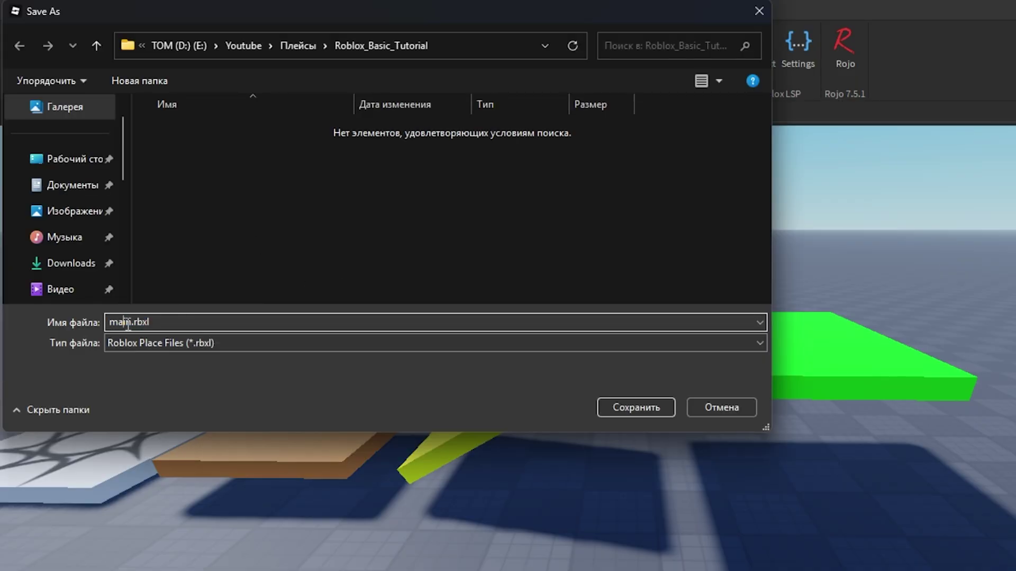
pyautogui.doubleClick(129, 323)
pyautogui.write('1')
pyautogui.click(642, 406)
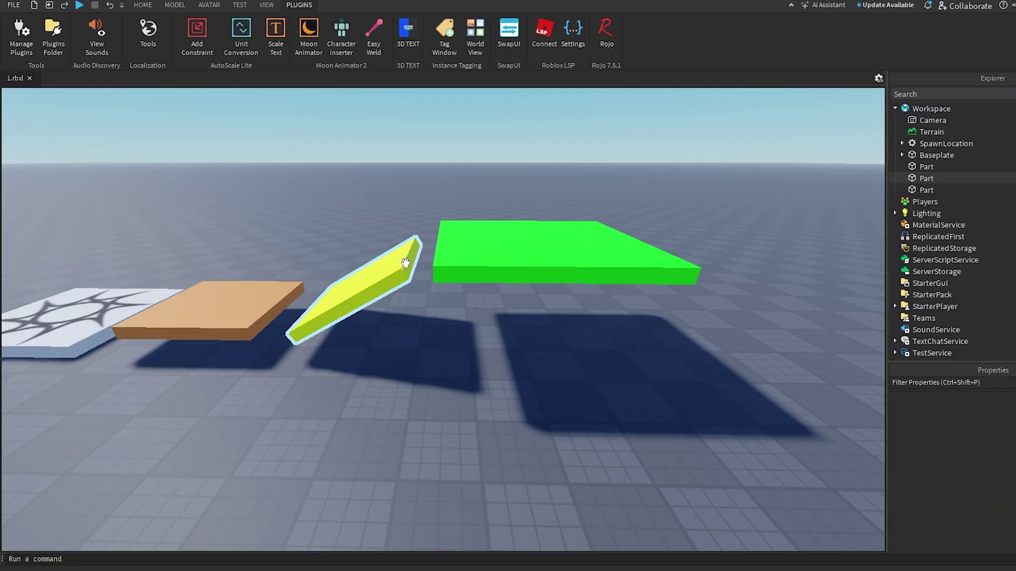